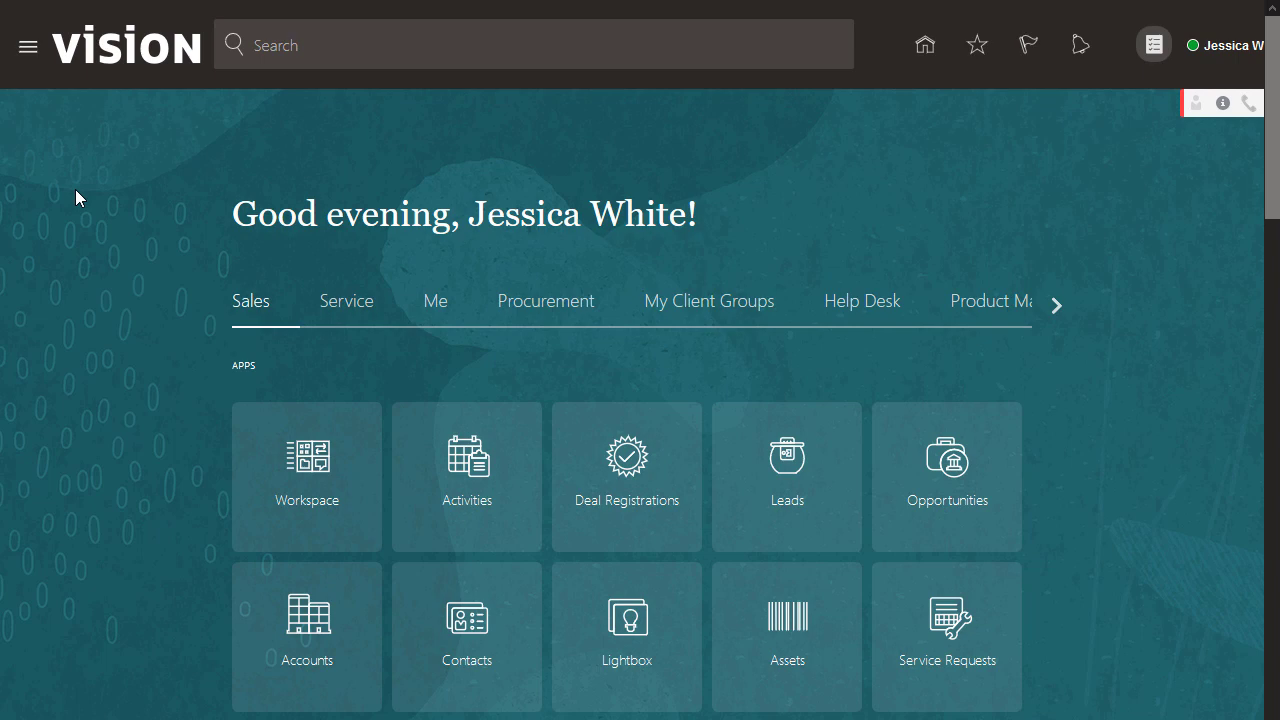
- Go to Setup and Maintenance and show the Financials offering's Payments setup tasks
{"action": "left_click", "coordinate": [28, 55]}
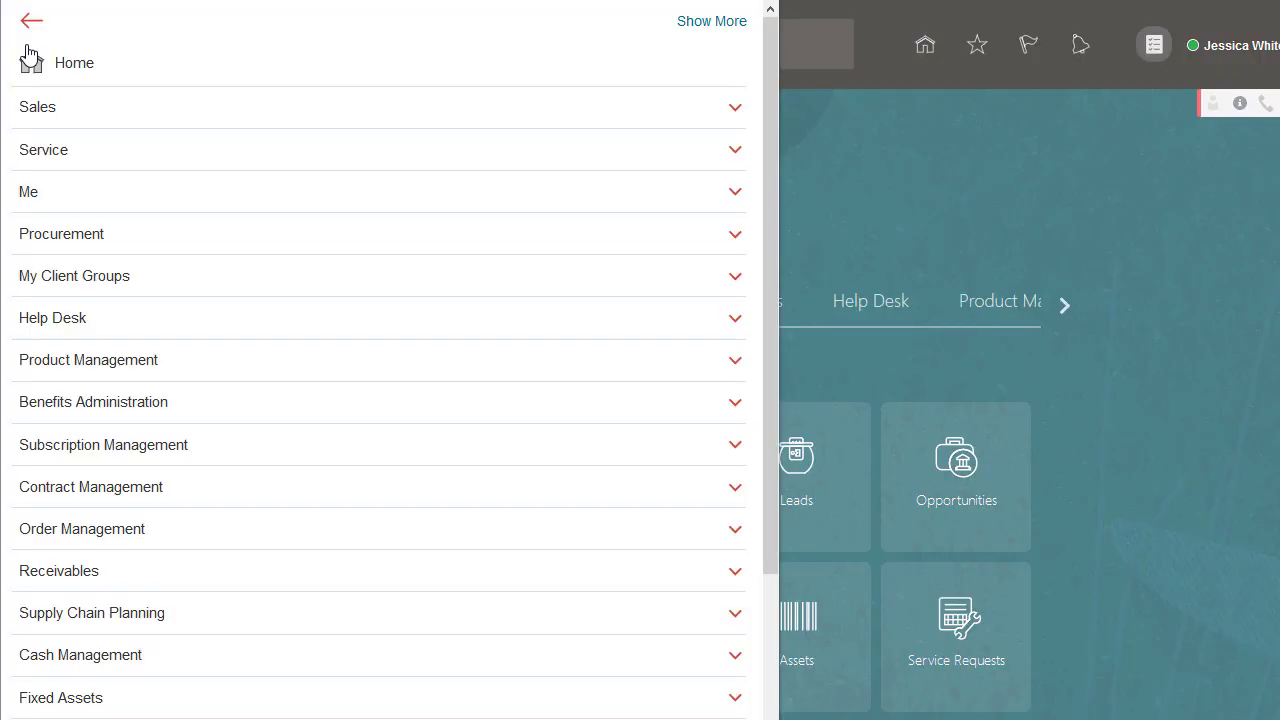
{"action": "scroll", "coordinate": [771, 455], "scroll_direction": "down", "scroll_amount": 1}
{"action": "left_click_drag", "start_coordinate": [771, 455], "coordinate": [768, 613]}
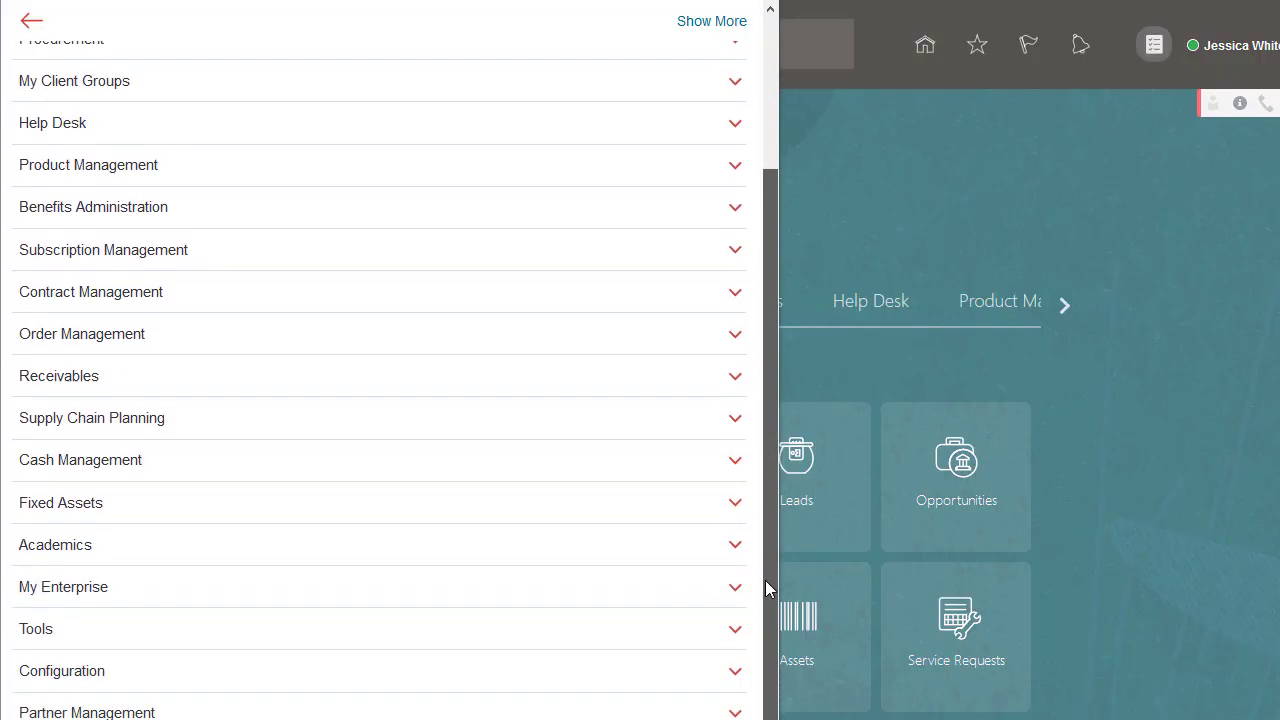
{"action": "left_click", "coordinate": [736, 568]}
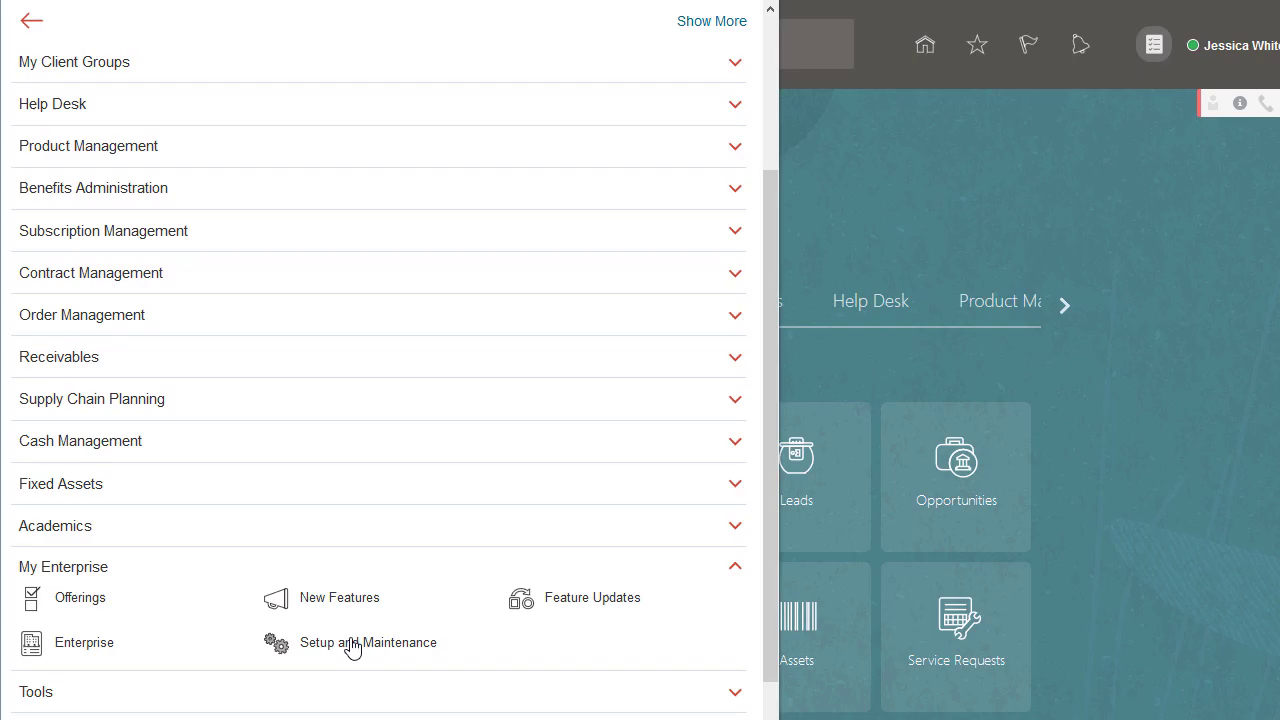
{"action": "left_click", "coordinate": [351, 645]}
{"action": "left_click", "coordinate": [338, 77]}
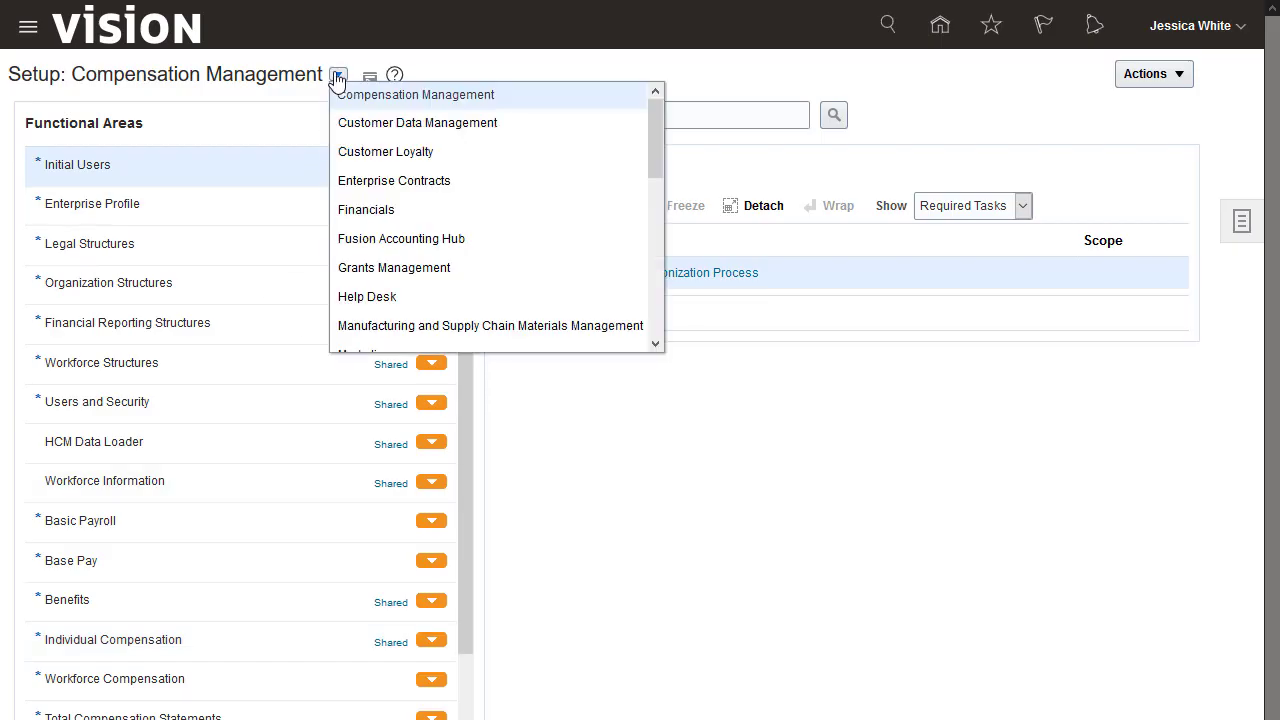
{"action": "left_click", "coordinate": [345, 210]}
{"action": "left_click", "coordinate": [209, 582]}
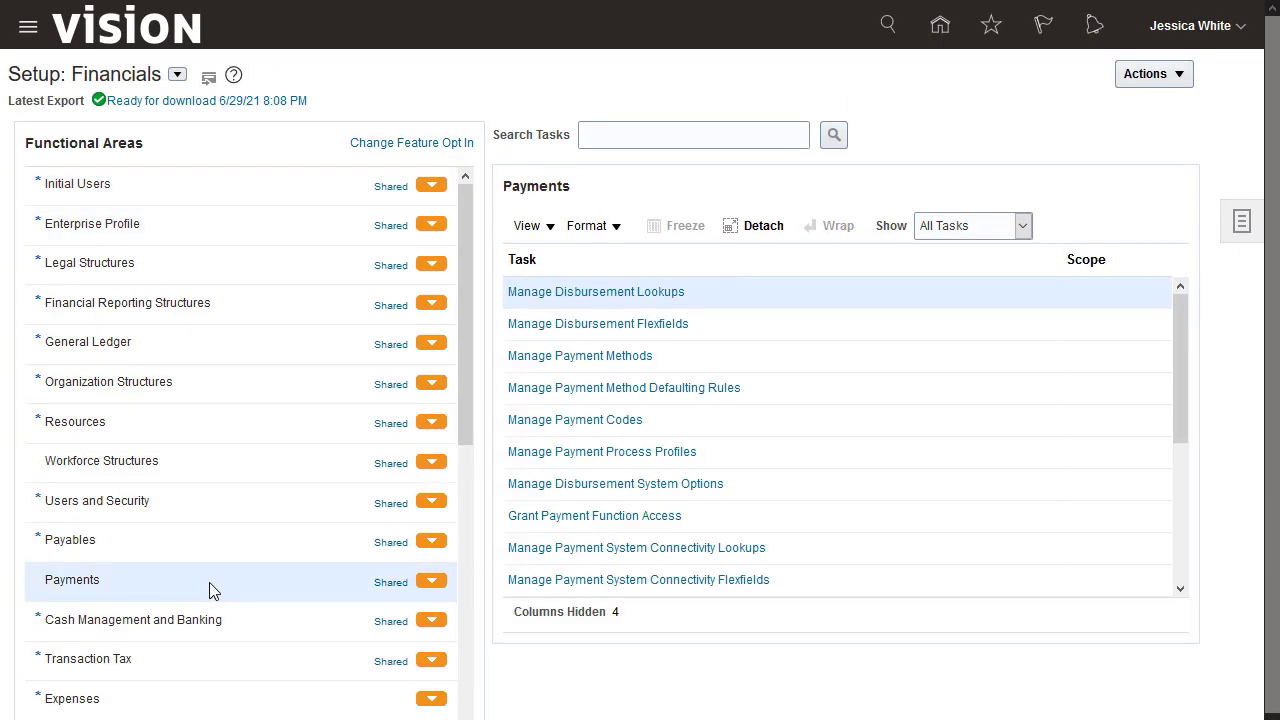
- Add the Actions column to the Payments task table
{"action": "left_click", "coordinate": [553, 229]}
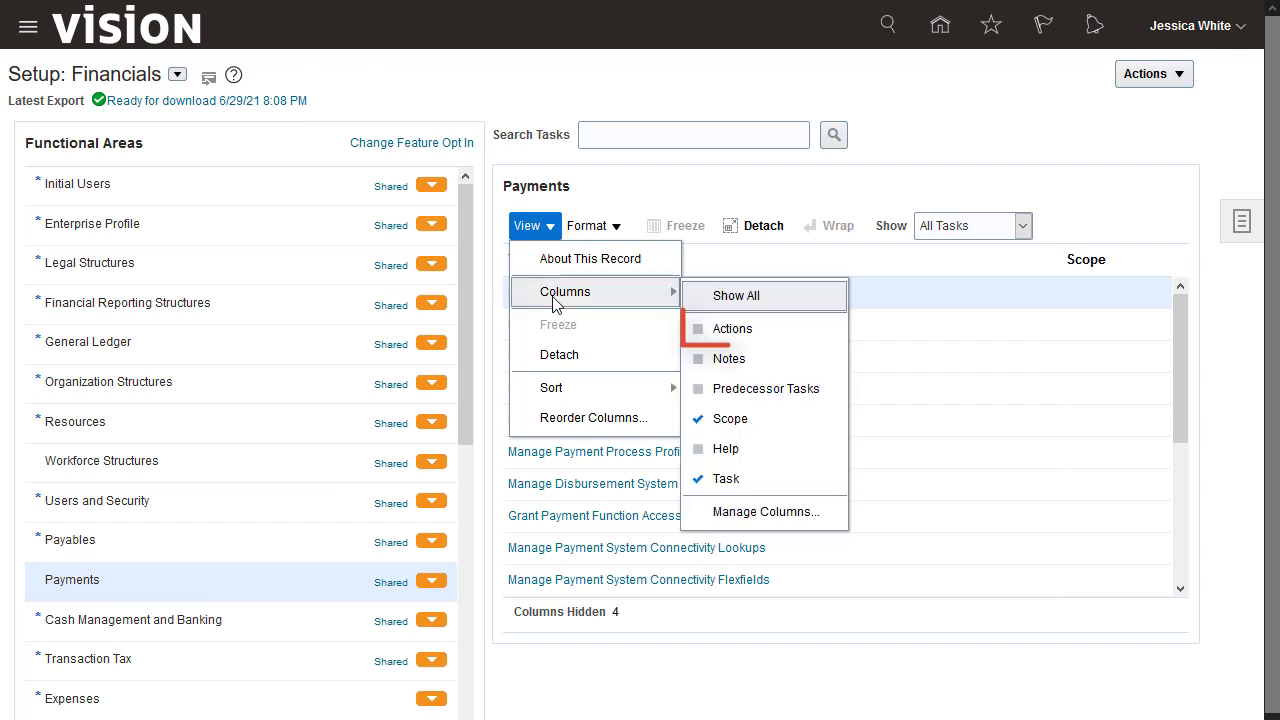
{"action": "left_click", "coordinate": [700, 330]}
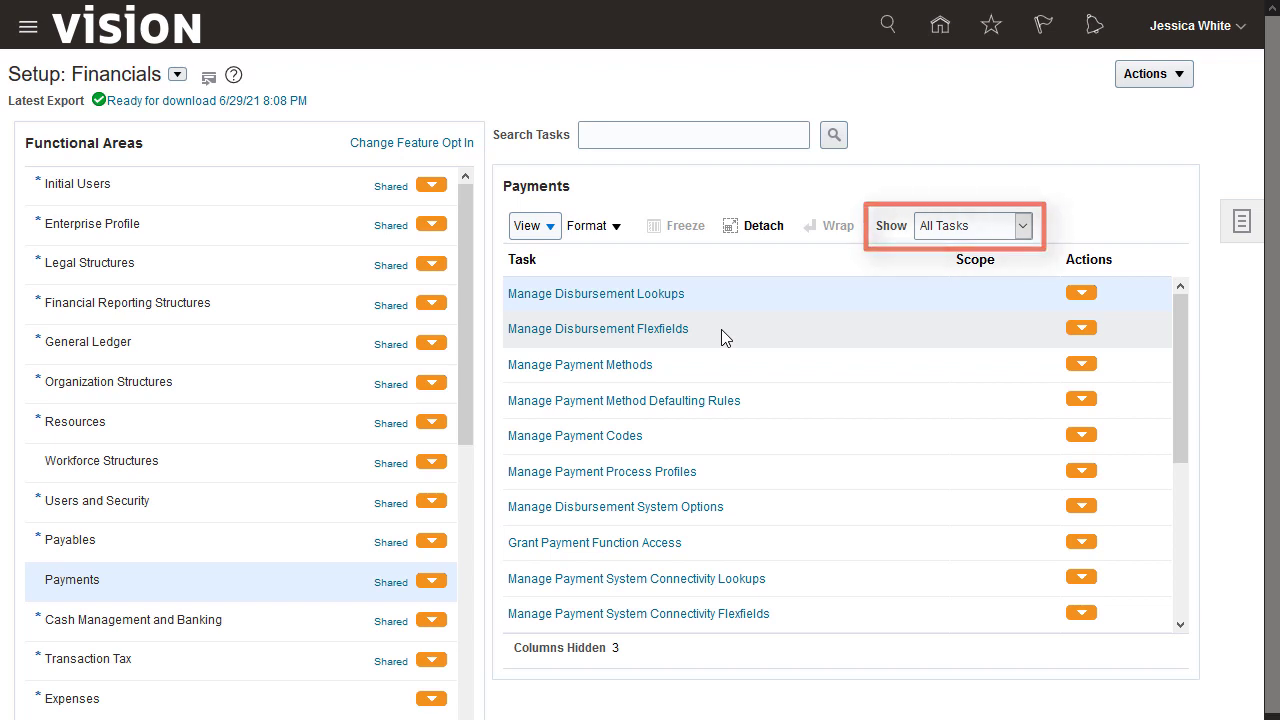
{"action": "left_click_drag", "start_coordinate": [1179, 340], "coordinate": [1174, 493]}
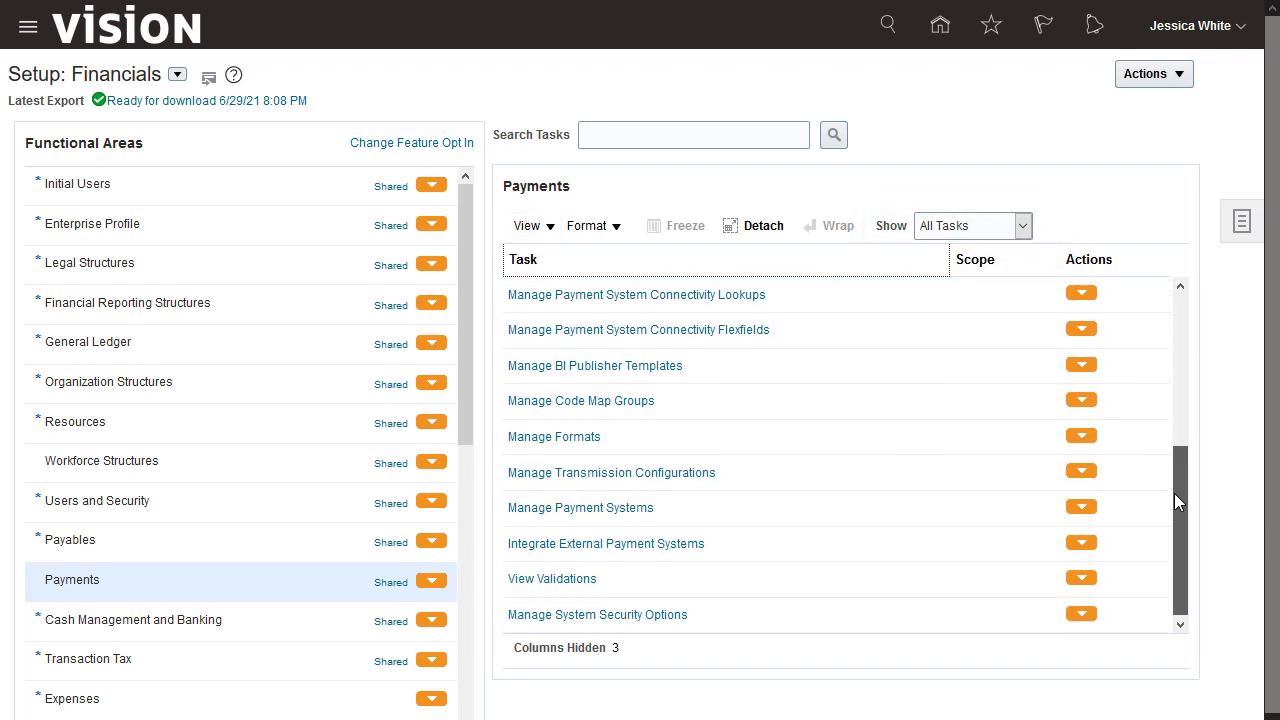
- Start a new Compare Setup Data run for Manage Formats
{"action": "left_click", "coordinate": [1086, 438]}
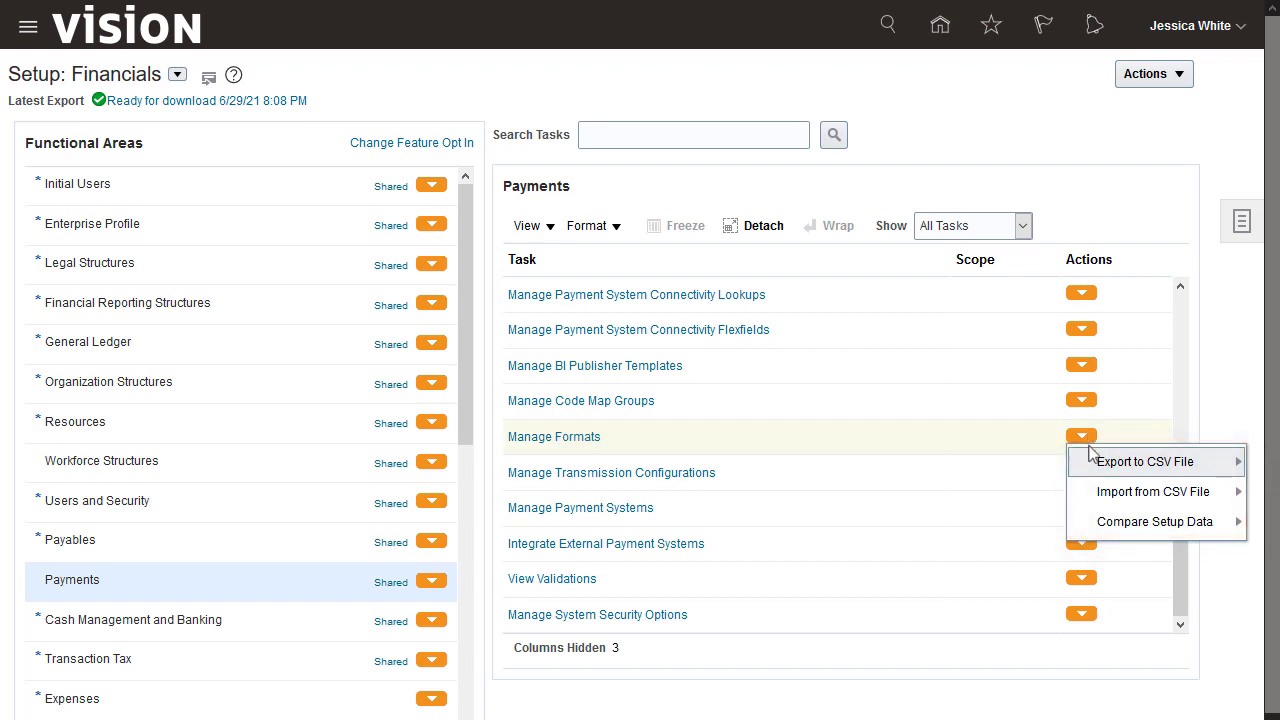
{"action": "left_click", "coordinate": [1100, 524]}
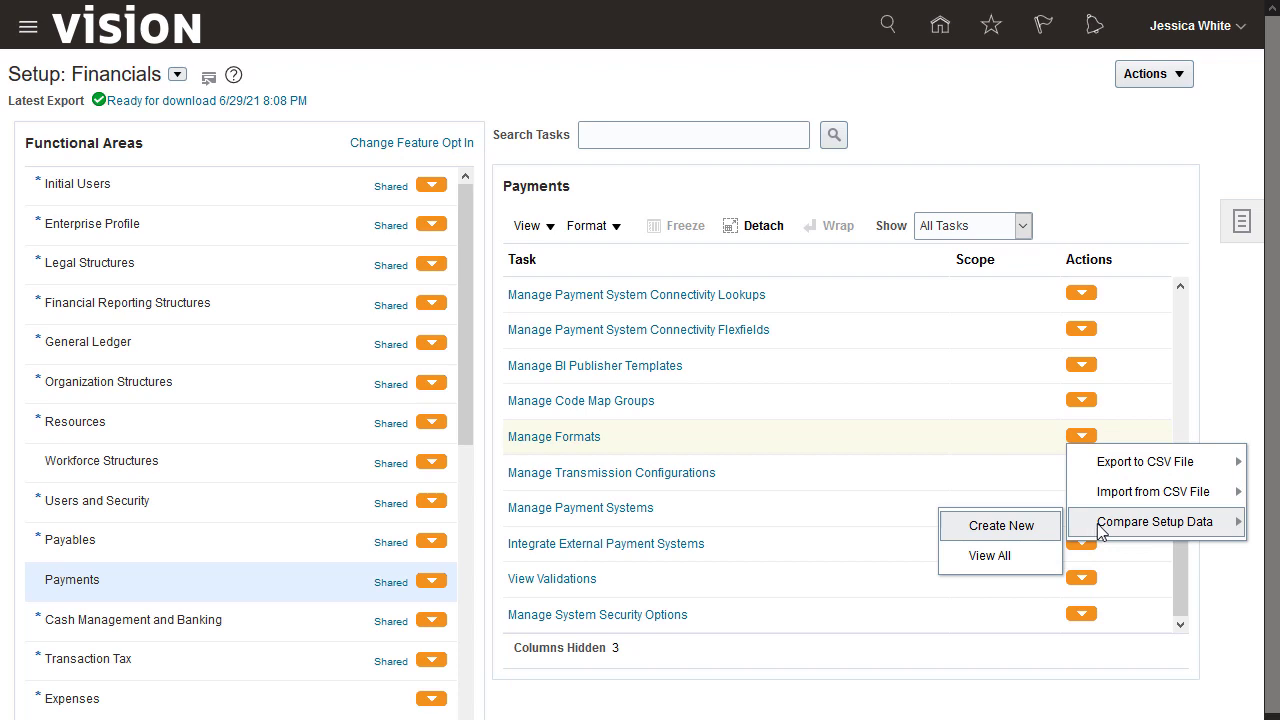
{"action": "left_click", "coordinate": [1000, 527]}
- Upload the Manage Formats zip from Downloads as Configuration 1 and submit
{"action": "left_click", "coordinate": [374, 160]}
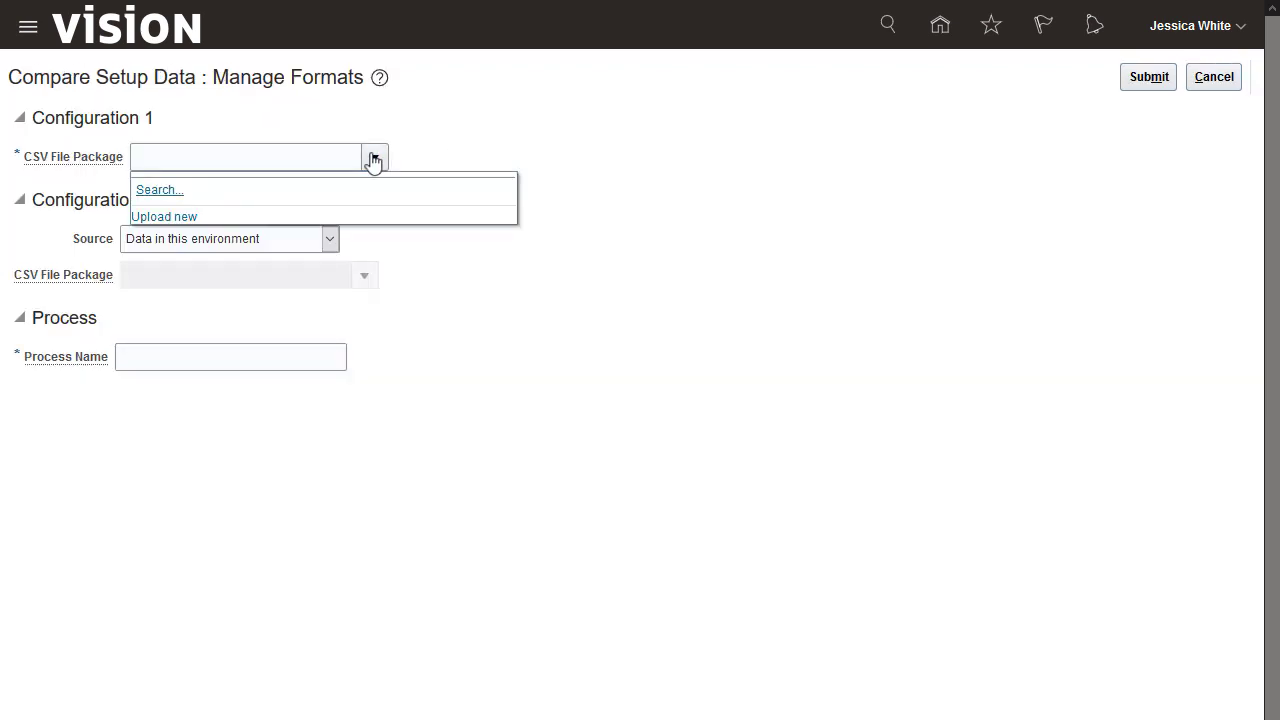
{"action": "left_click", "coordinate": [180, 216]}
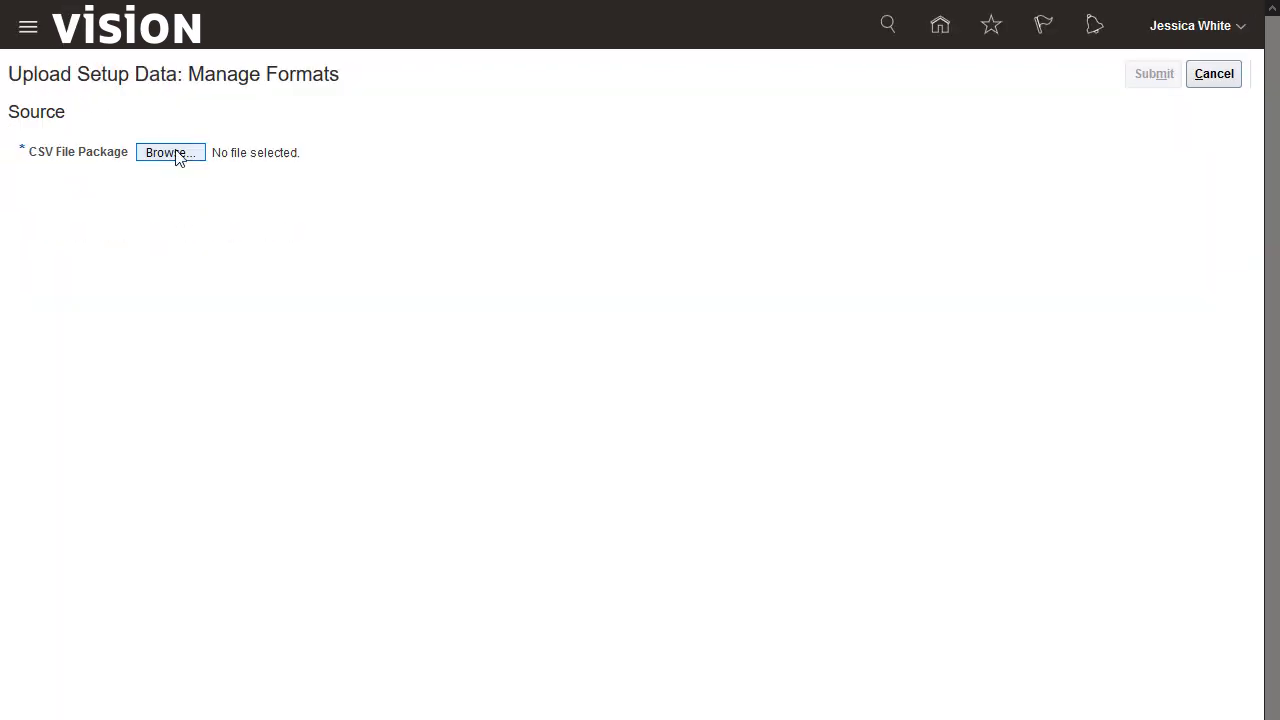
{"action": "left_click", "coordinate": [170, 152]}
{"action": "left_click", "coordinate": [752, 265]}
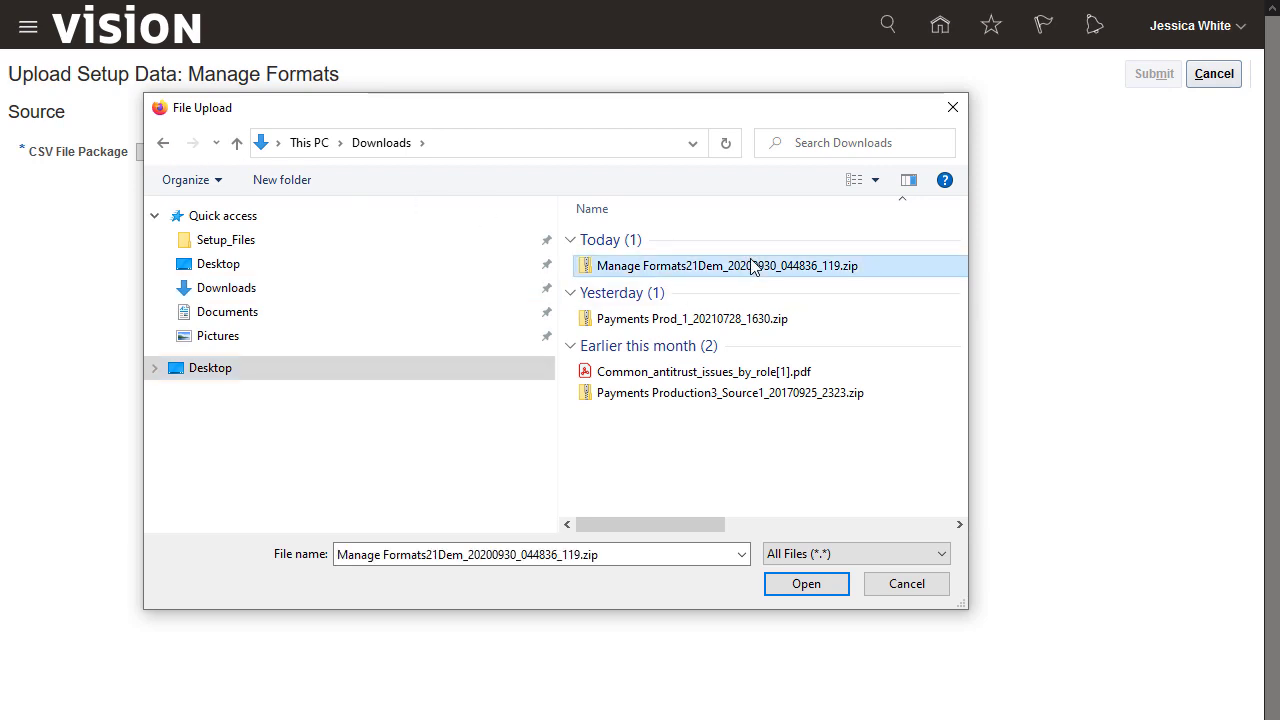
{"action": "left_click", "coordinate": [800, 586]}
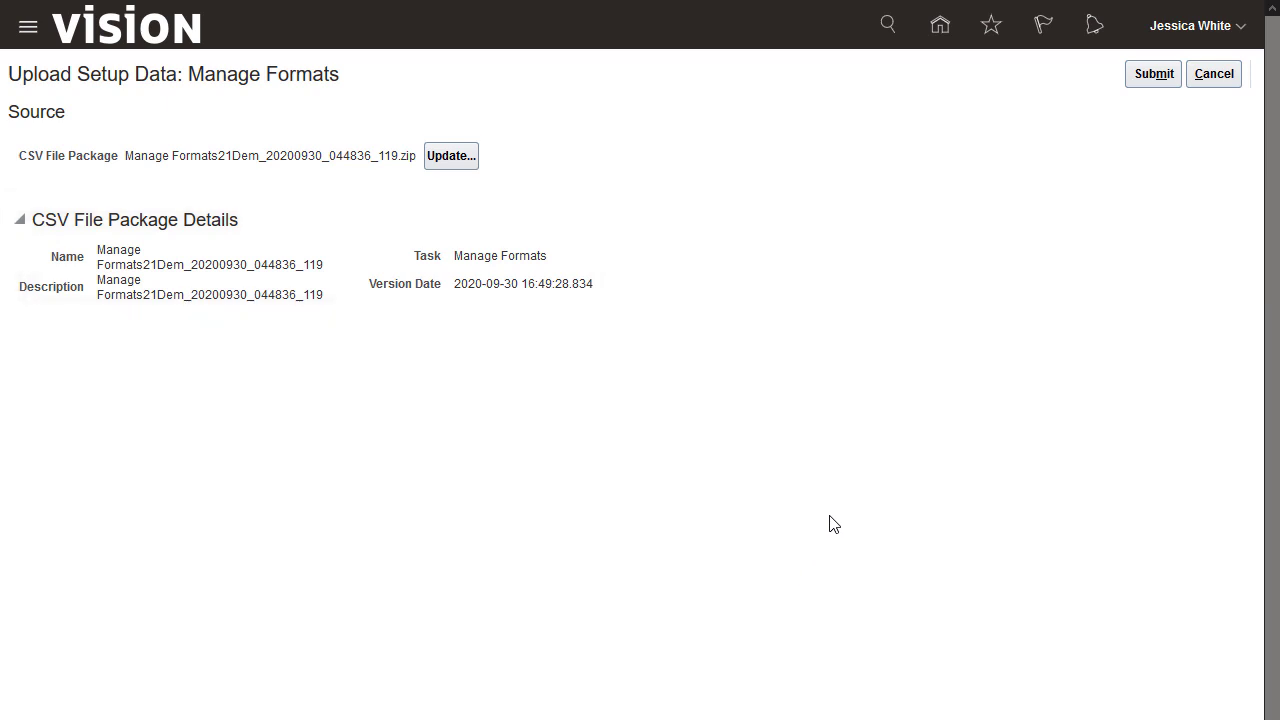
{"action": "left_click", "coordinate": [1148, 75]}
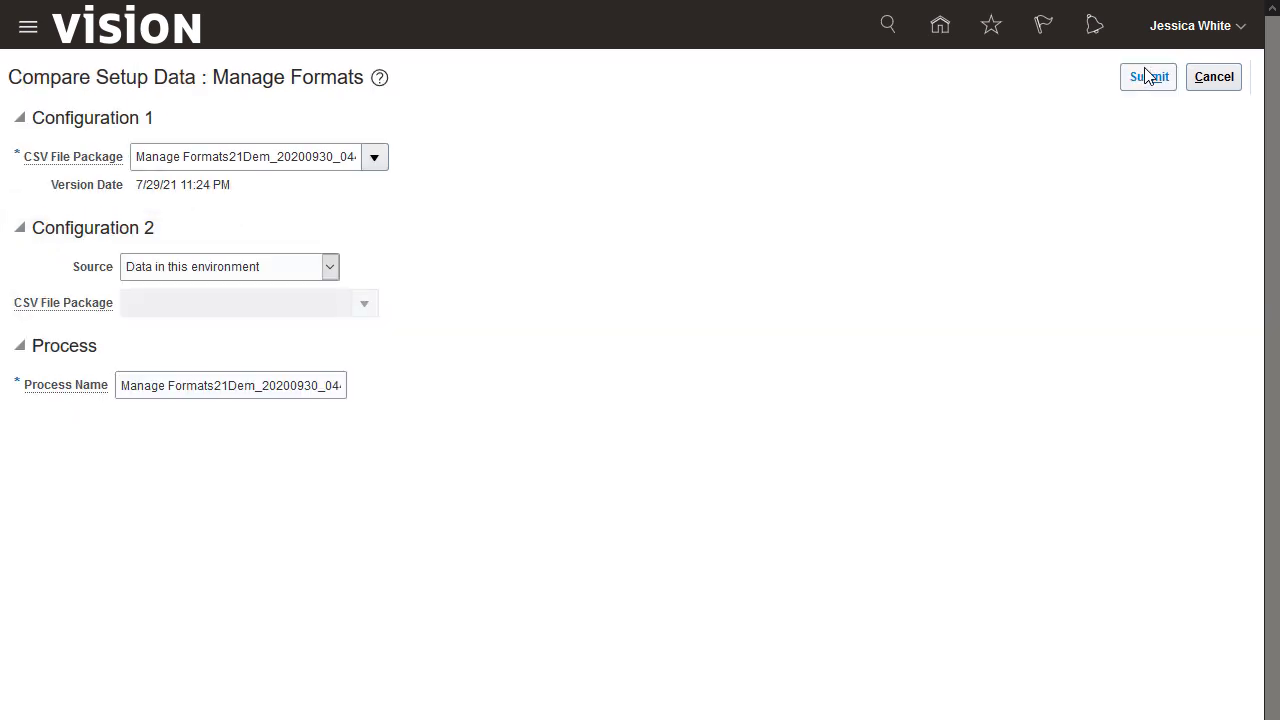
- Keep this environment's data as Configuration 2, submit the comparison, and acknowledge the confirmation
{"action": "left_click", "coordinate": [1148, 75]}
{"action": "left_click", "coordinate": [329, 267]}
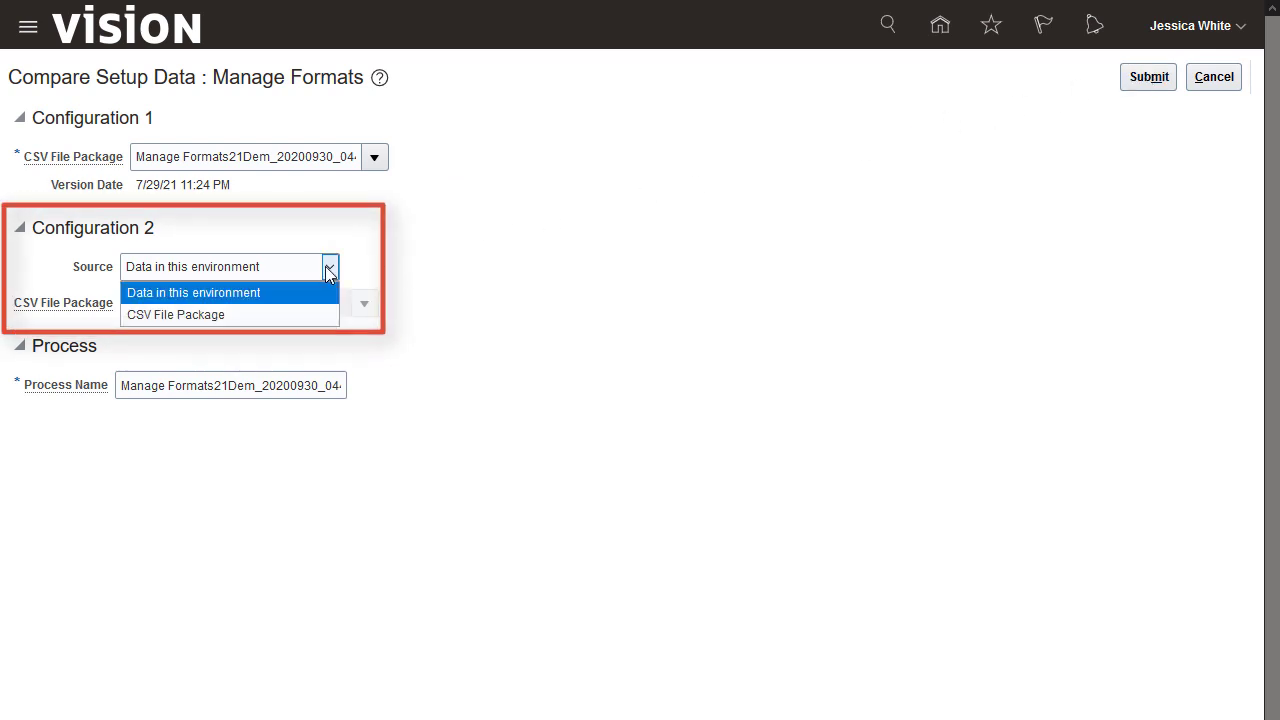
{"action": "left_click", "coordinate": [329, 270]}
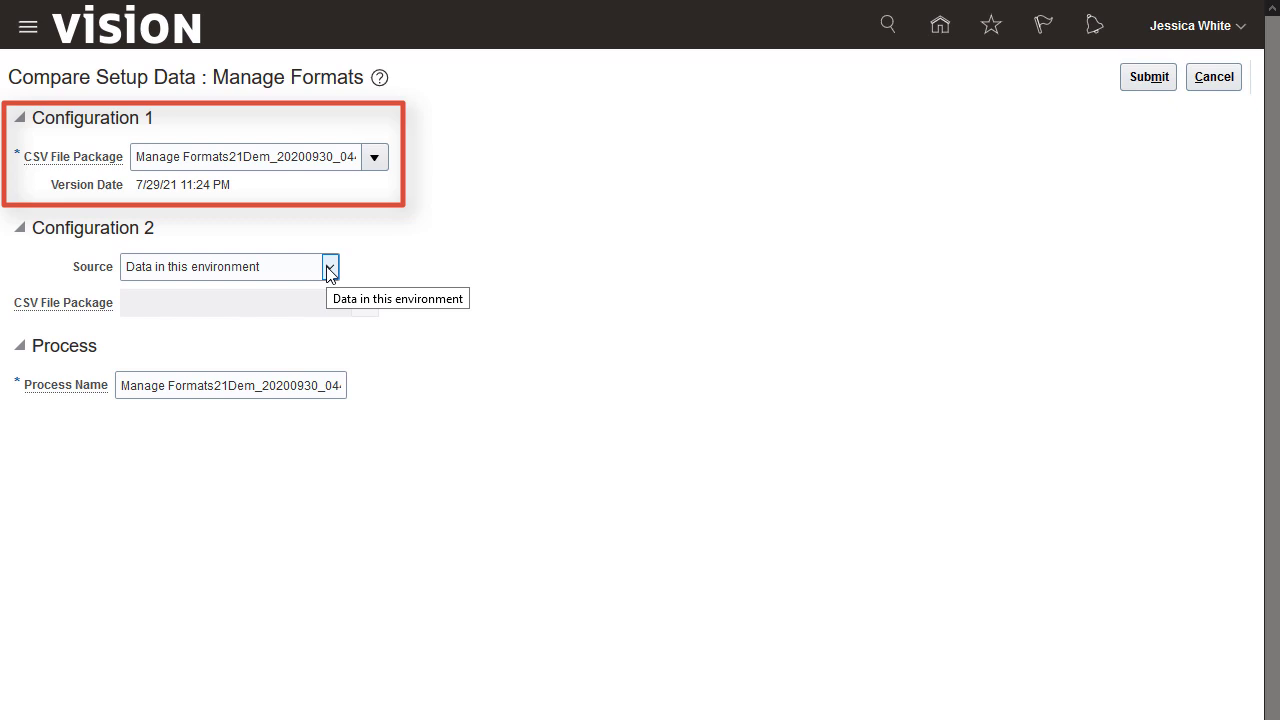
{"action": "left_click", "coordinate": [1140, 78]}
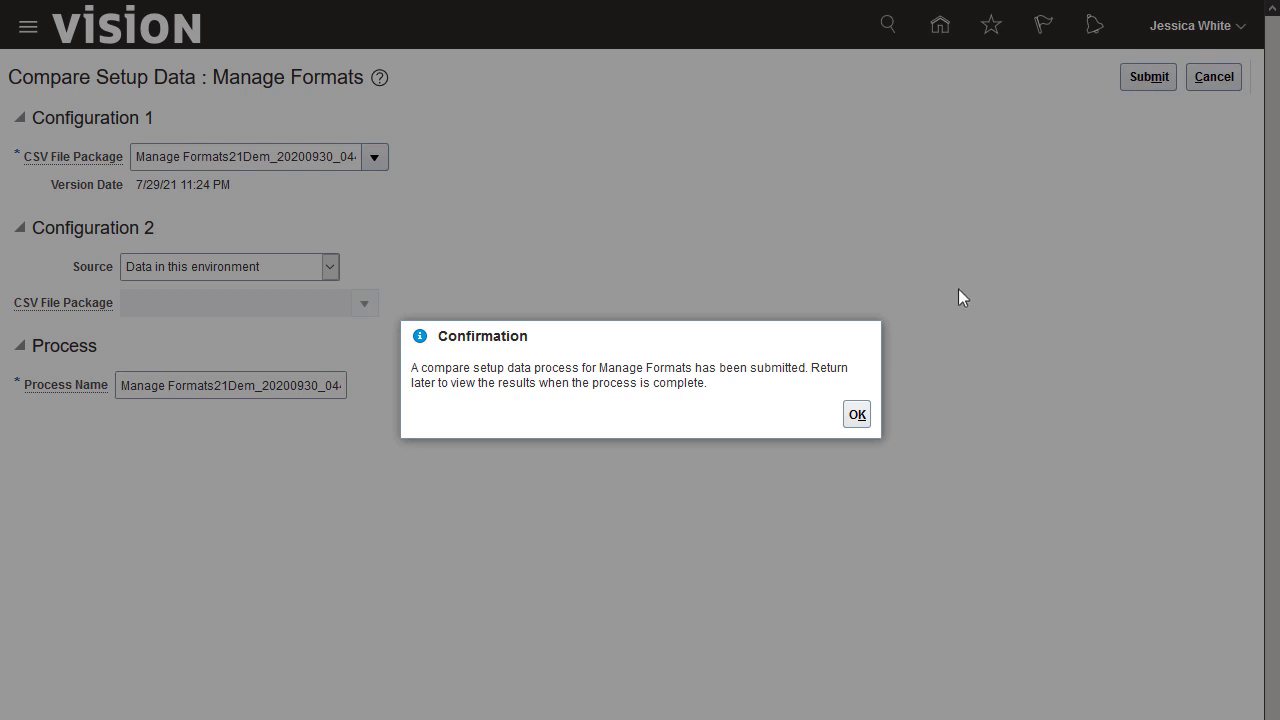
{"action": "left_click", "coordinate": [856, 414]}
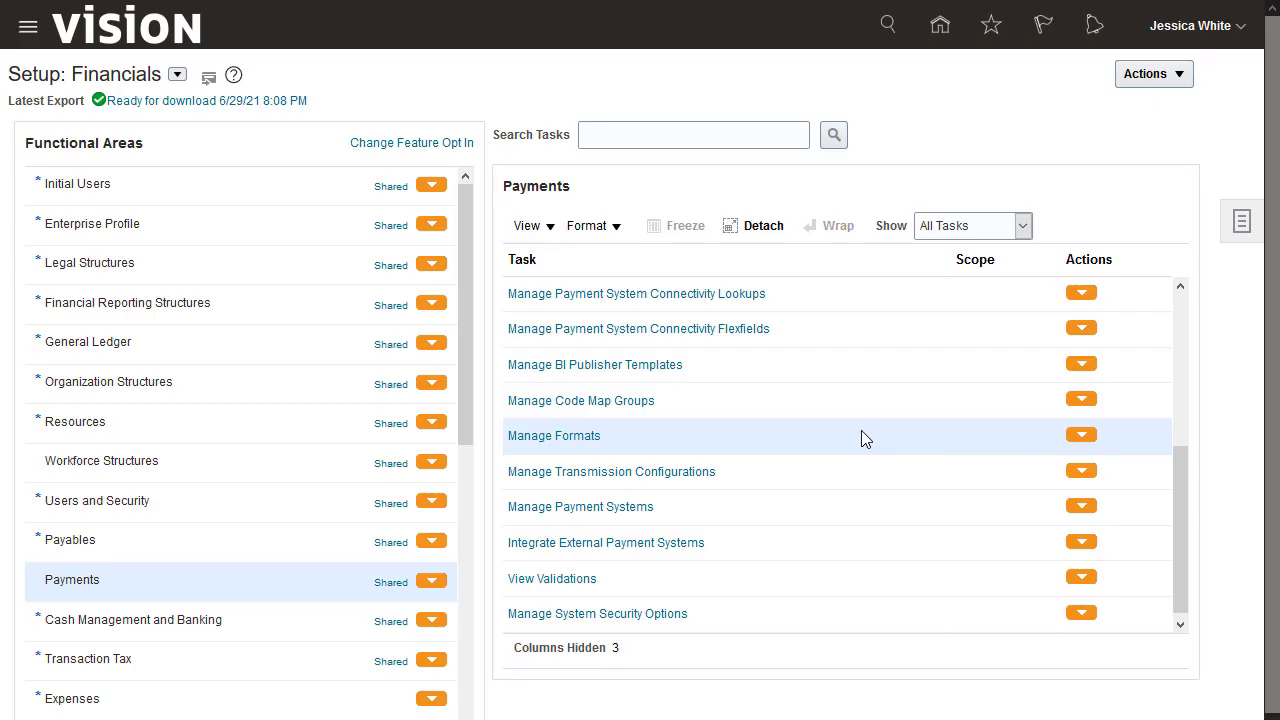
- Open the Manage Formats comparison marked ready for review from its Actions menu
{"action": "left_click", "coordinate": [1086, 434]}
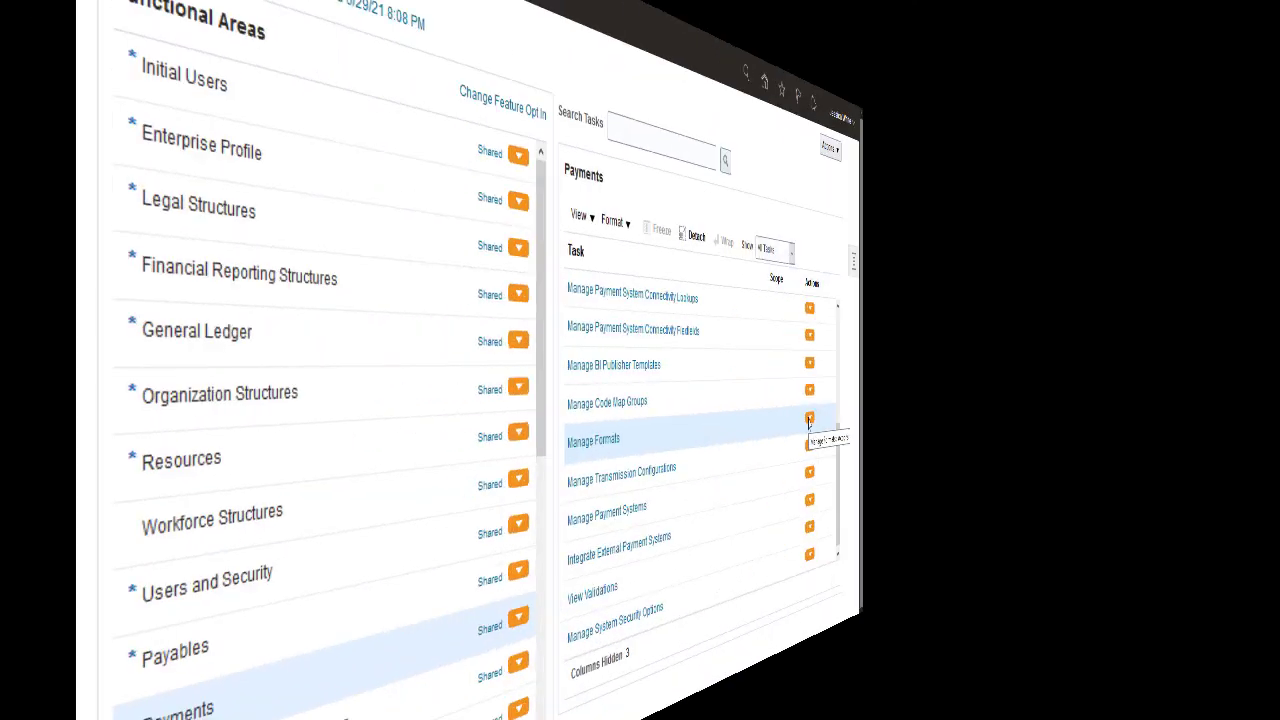
{"action": "left_click", "coordinate": [1078, 435]}
{"action": "mouse_move", "coordinate": [1155, 520]}
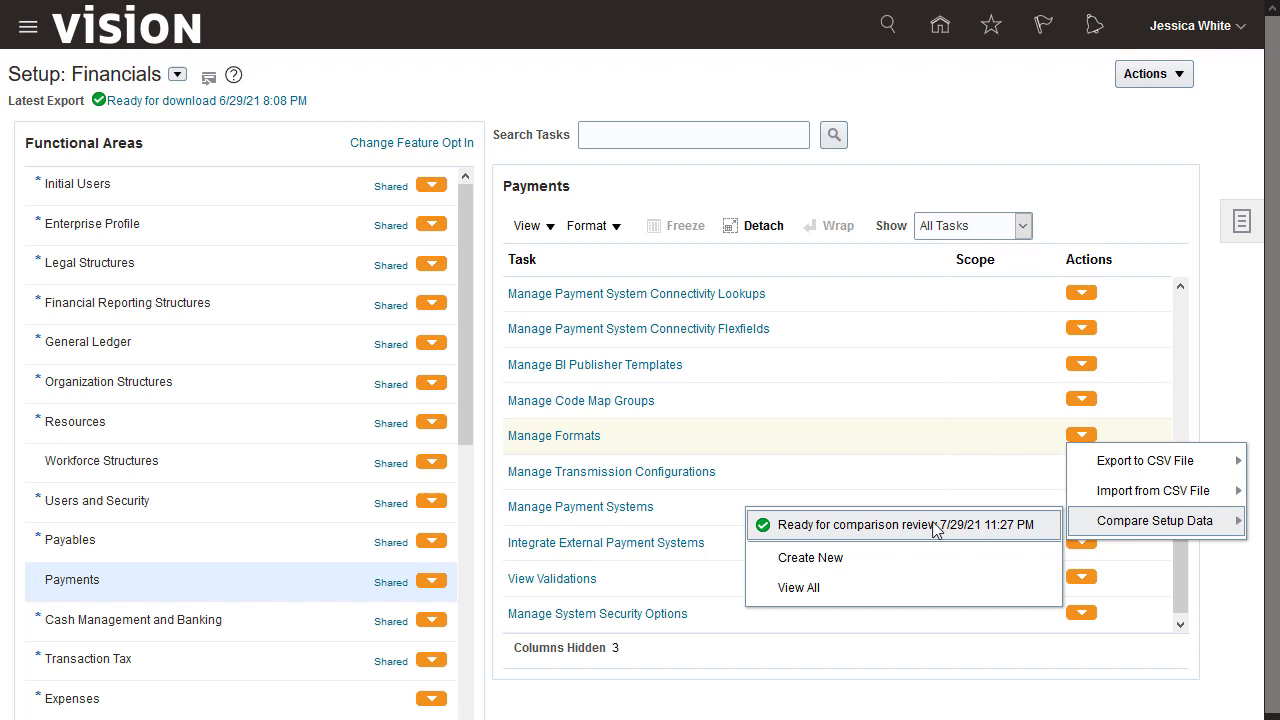
{"action": "left_click", "coordinate": [866, 527]}
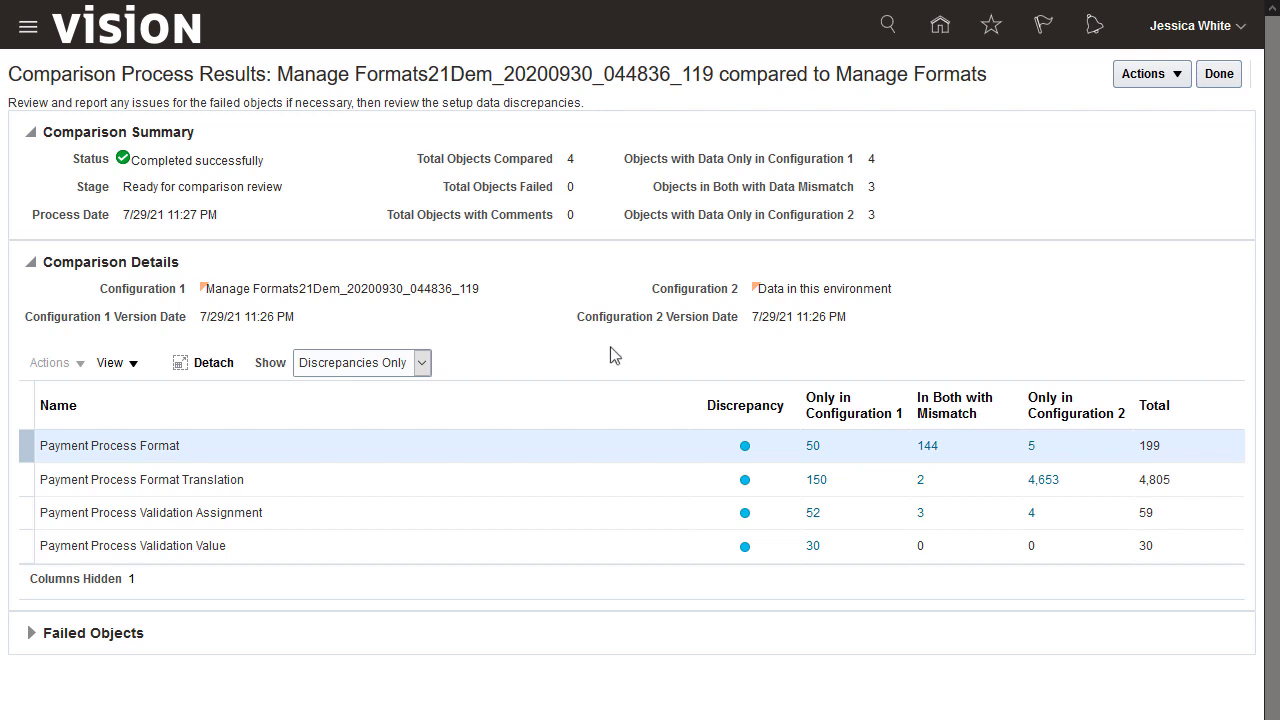
{"action": "left_click", "coordinate": [422, 364]}
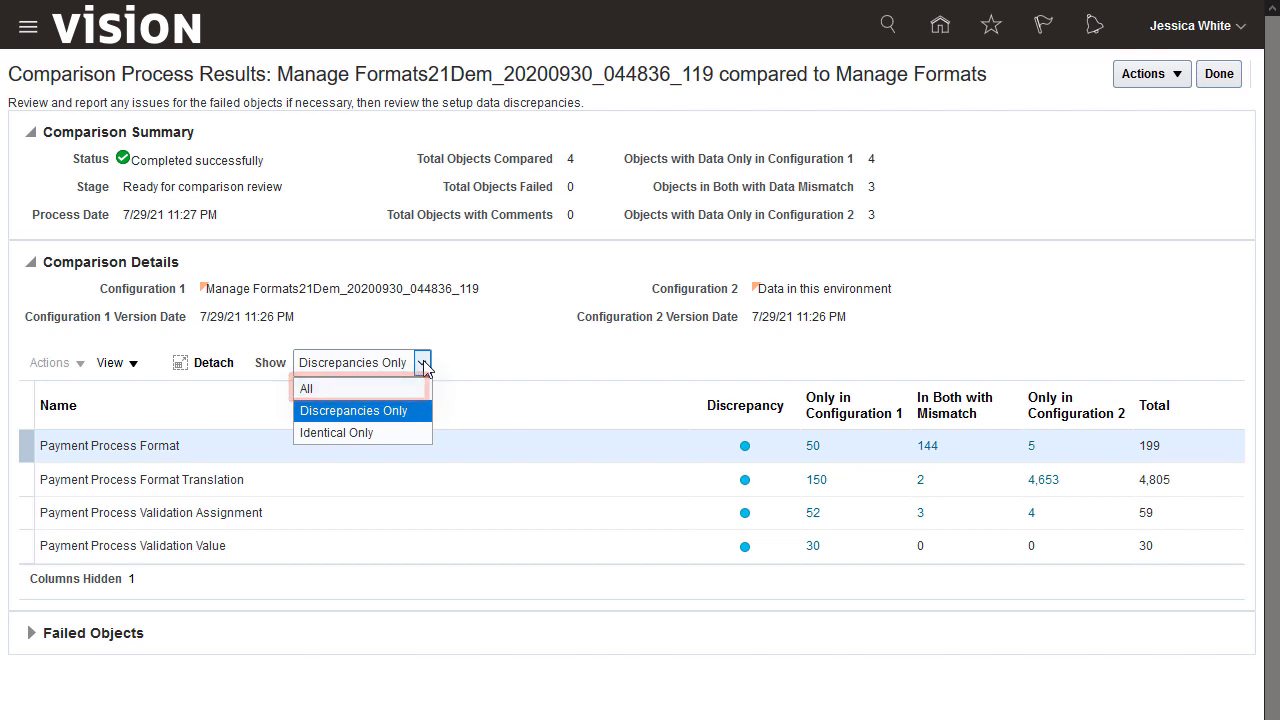
{"action": "left_click", "coordinate": [424, 364]}
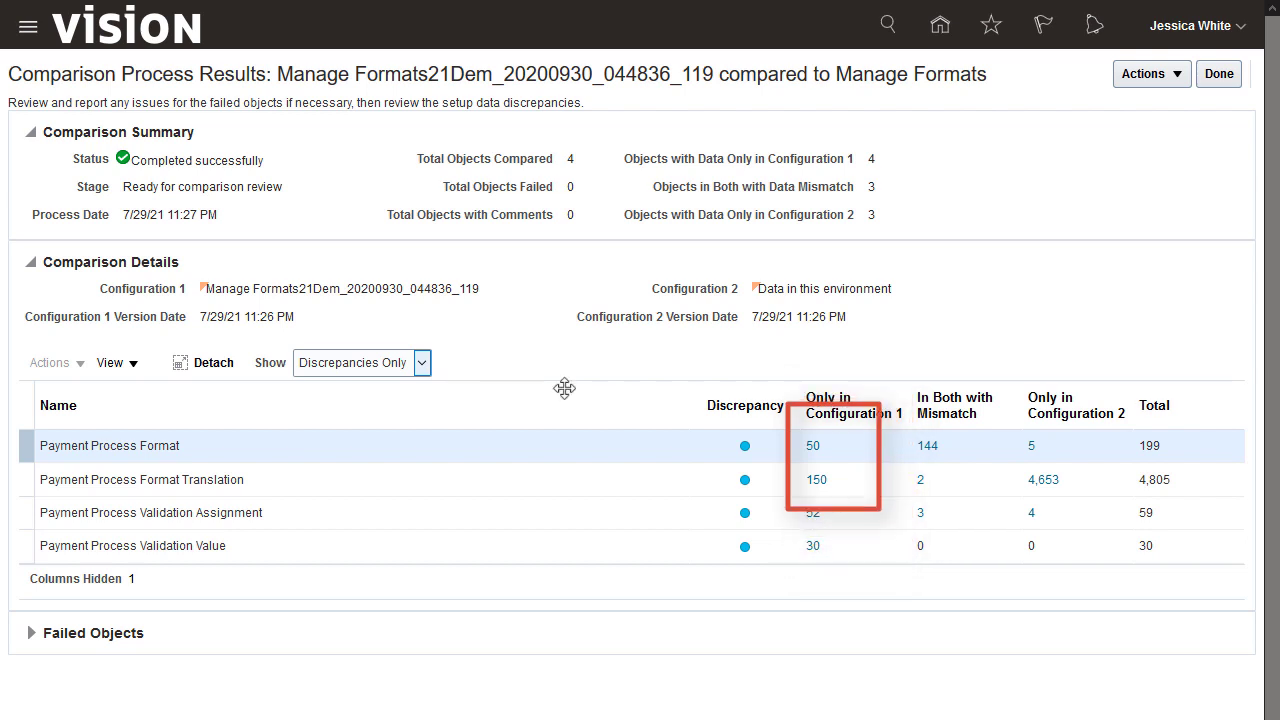
{"action": "left_click", "coordinate": [813, 446]}
{"action": "left_click", "coordinate": [716, 449]}
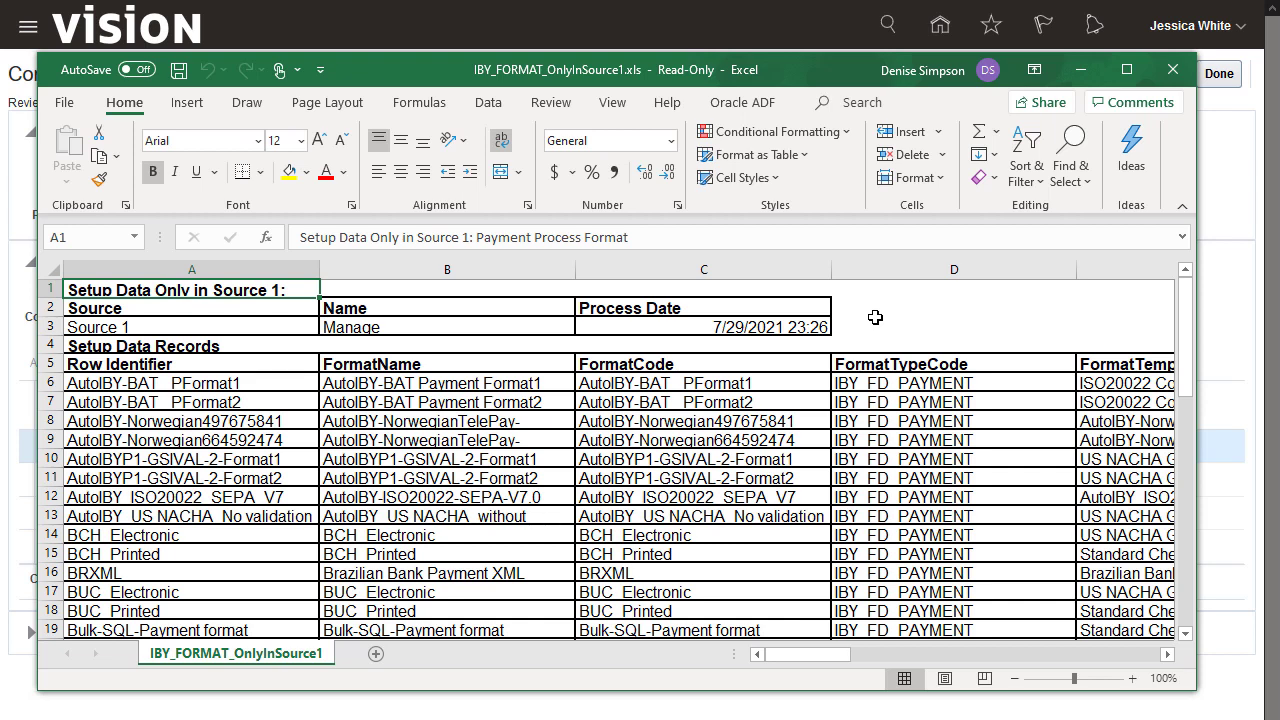
{"action": "left_click", "coordinate": [1173, 69]}
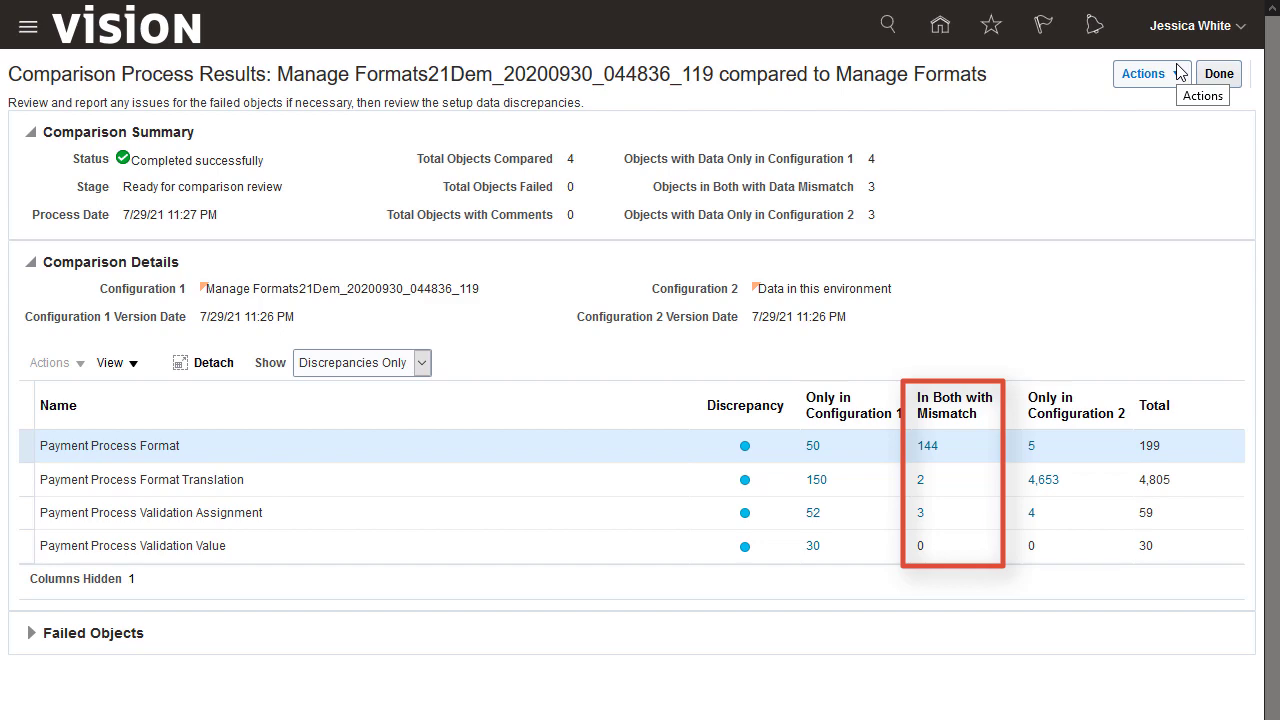
- Open the 2 Format Translation mismatch records in Excel and freeze the first column
{"action": "left_click", "coordinate": [921, 481]}
{"action": "key", "text": "Return"}
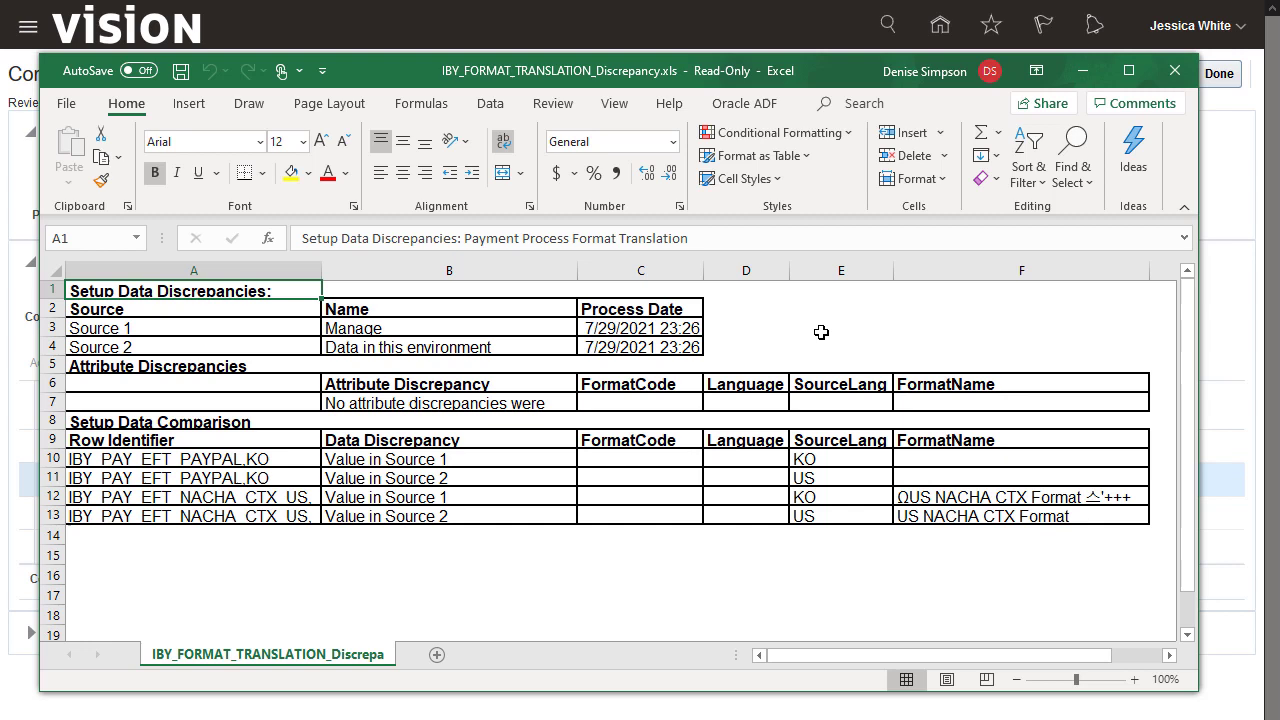
{"action": "left_click", "coordinate": [280, 272]}
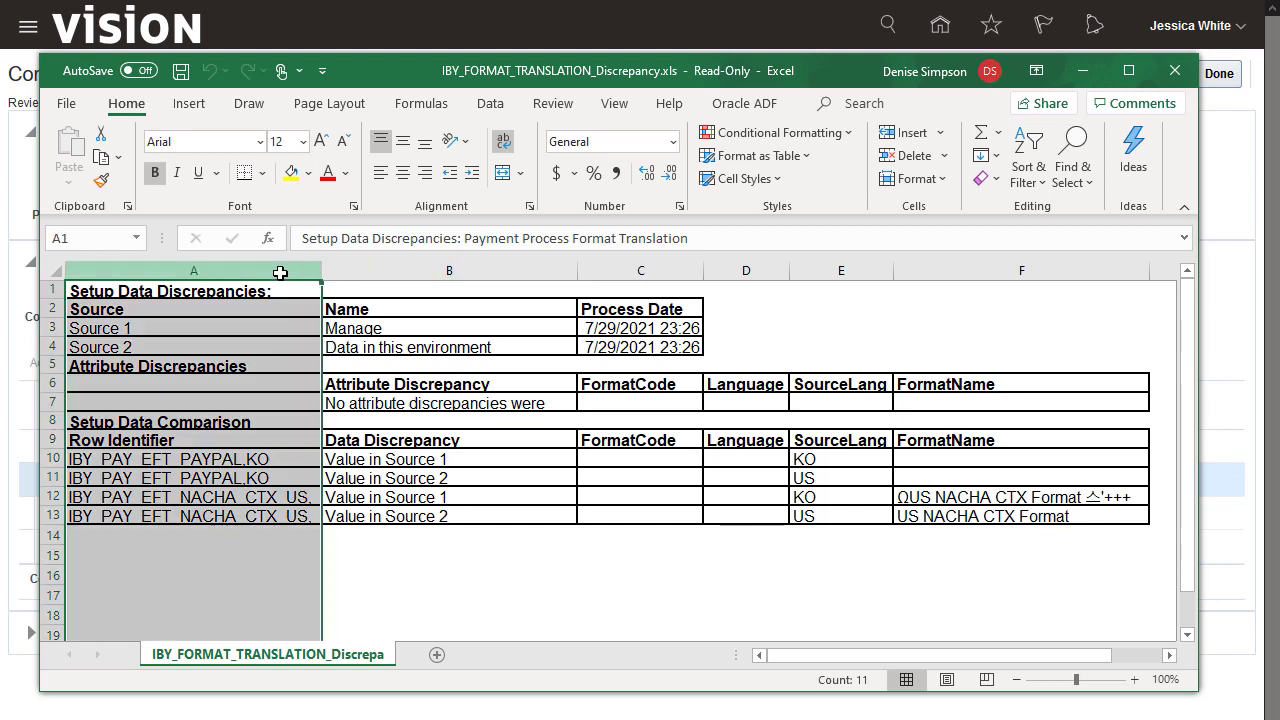
{"action": "left_click", "coordinate": [612, 104]}
{"action": "left_click", "coordinate": [710, 180]}
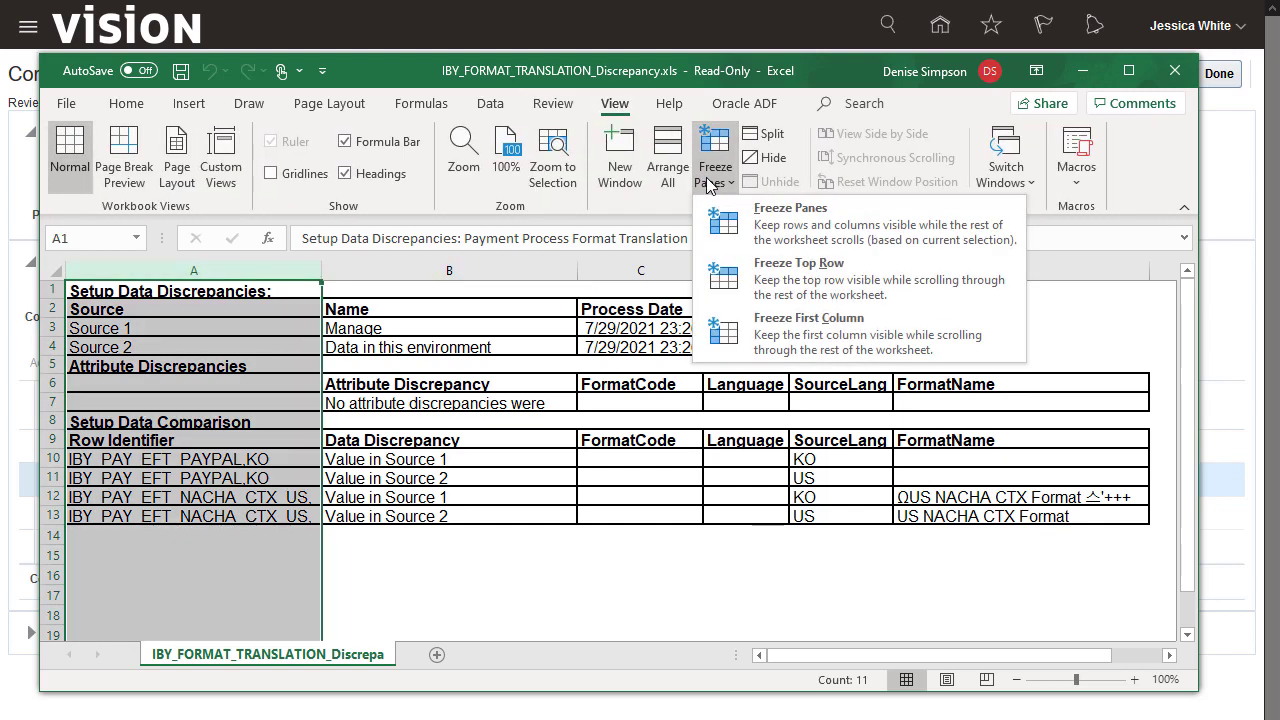
{"action": "left_click", "coordinate": [783, 347]}
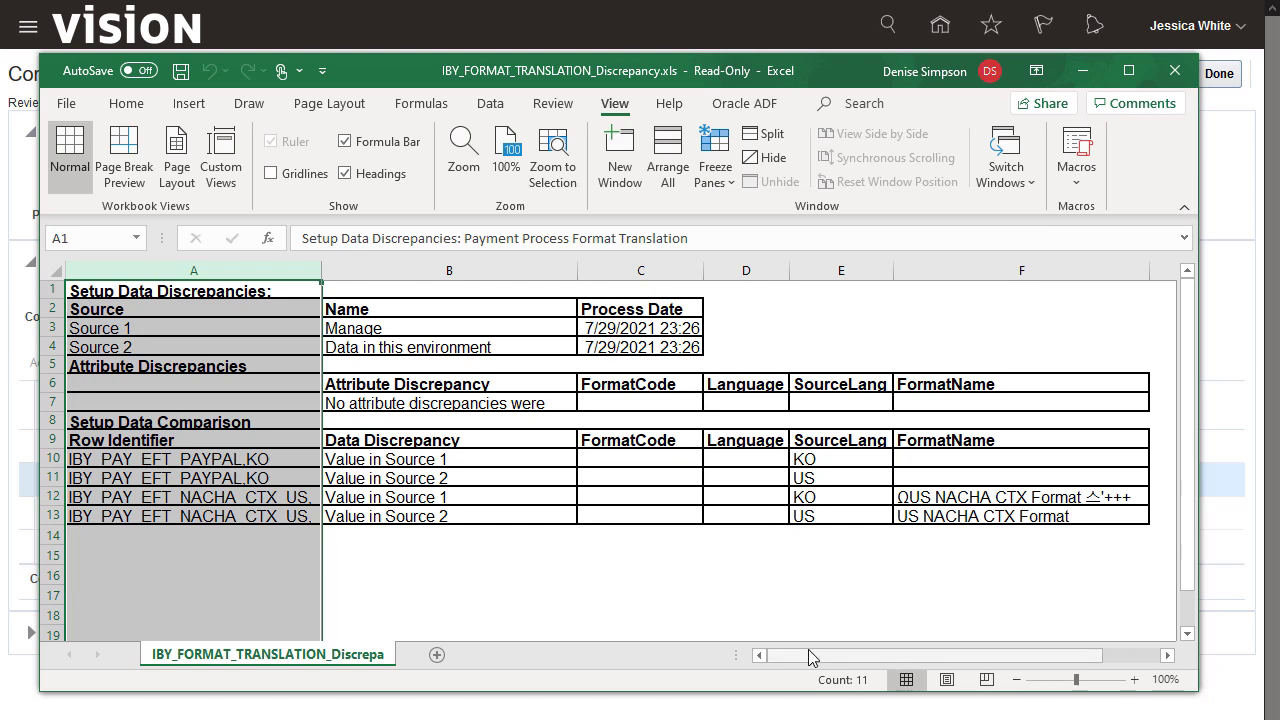
{"action": "left_click_drag", "start_coordinate": [810, 656], "coordinate": [784, 656]}
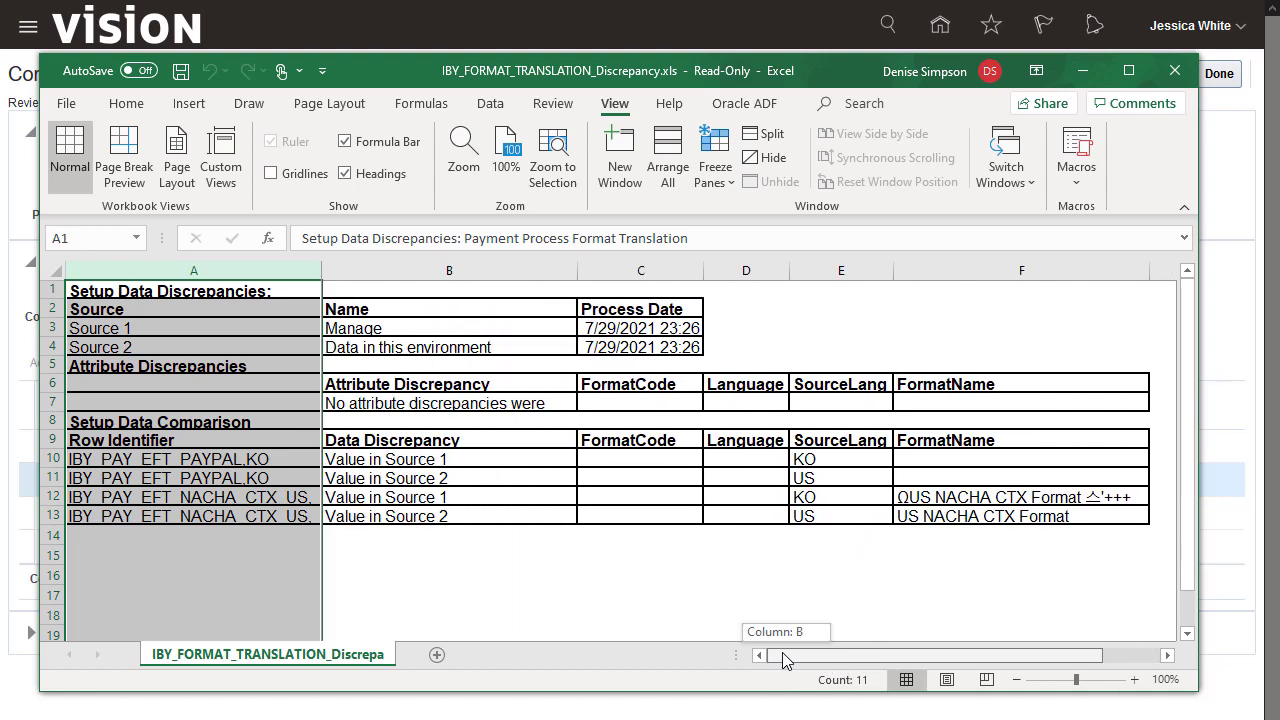
{"action": "left_click_drag", "start_coordinate": [784, 657], "coordinate": [790, 655]}
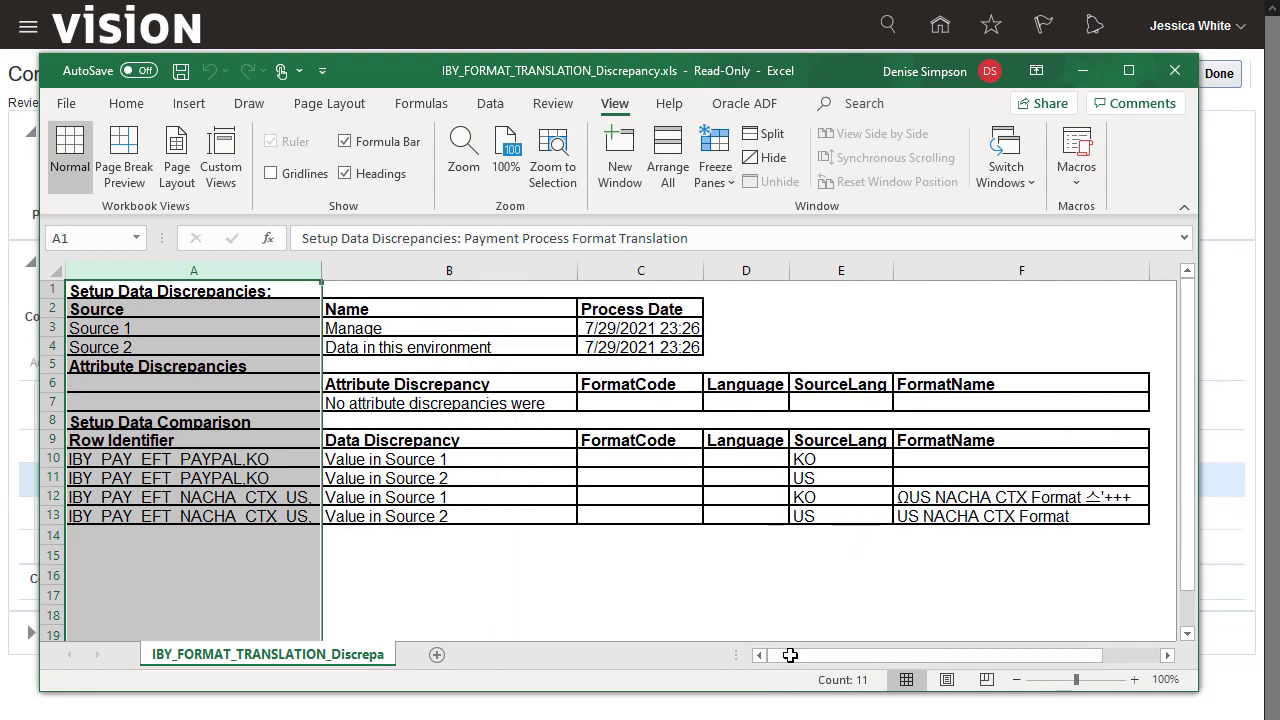
- Close the mismatch report and open the 5 Payment Process Format records only in Configuration 2
{"action": "left_click", "coordinate": [1174, 70]}
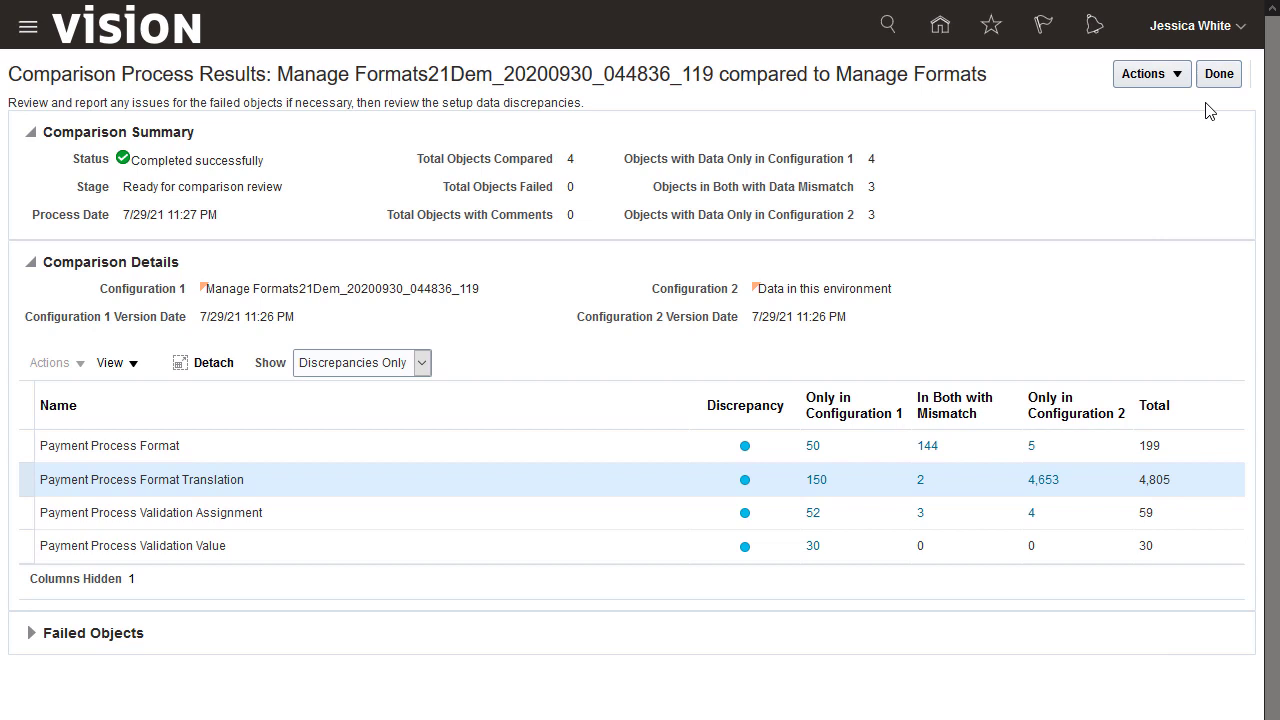
{"action": "left_click", "coordinate": [1034, 453]}
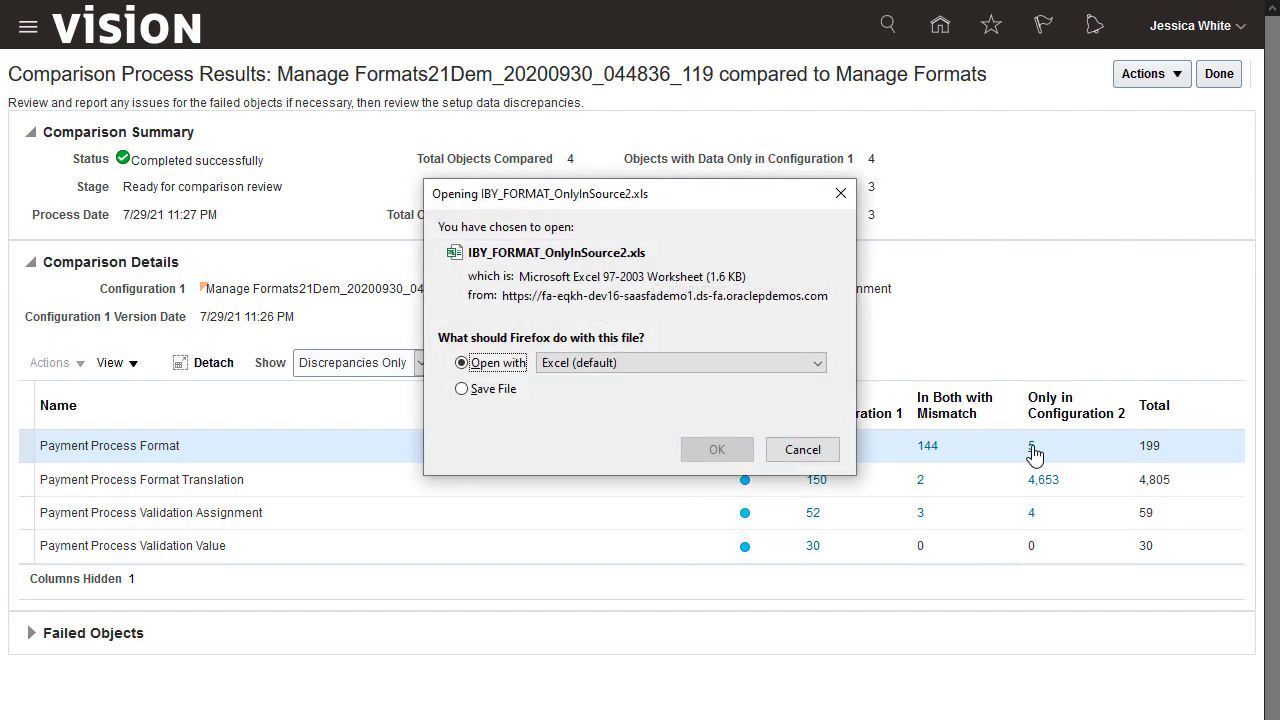
{"action": "left_click", "coordinate": [711, 449]}
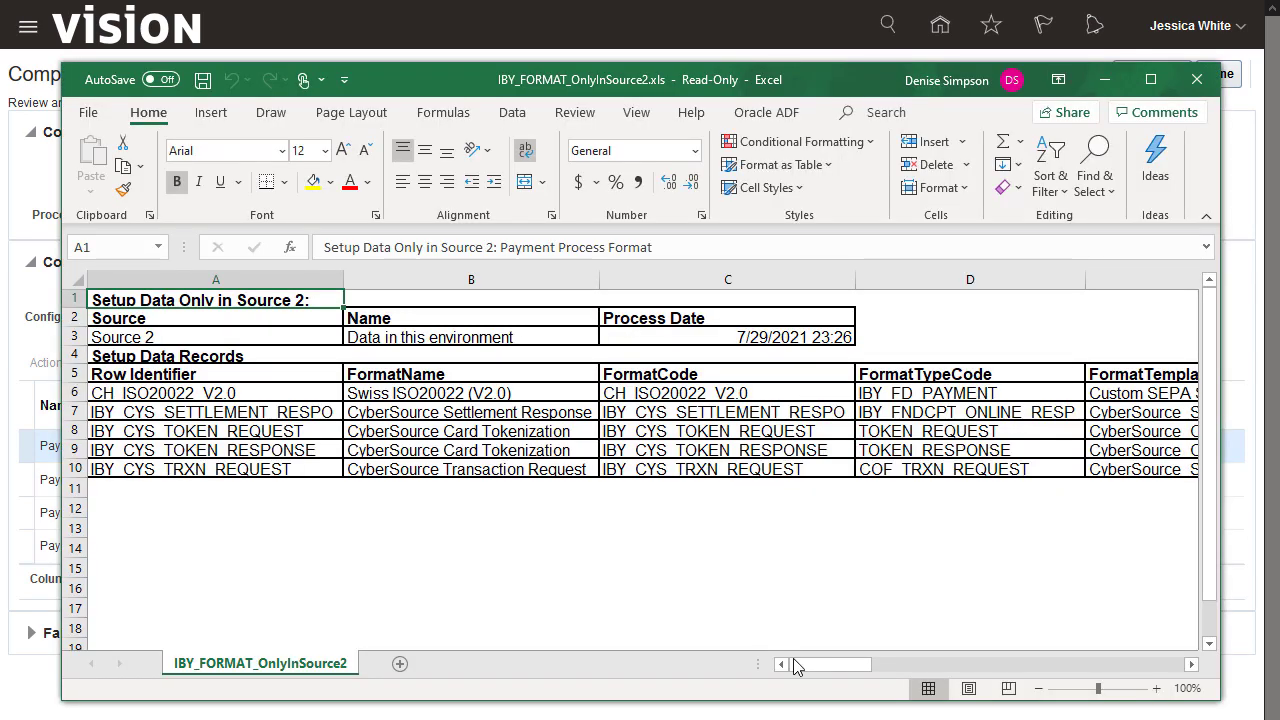
{"action": "mouse_move", "coordinate": [808, 667]}
{"action": "left_mouse_down"}
{"action": "mouse_move", "coordinate": [1137, 677]}
{"action": "mouse_move", "coordinate": [797, 664]}
{"action": "left_mouse_up"}
- Close the Configuration 2 report in Excel and click Done on the comparison results
{"action": "left_click", "coordinate": [1198, 79]}
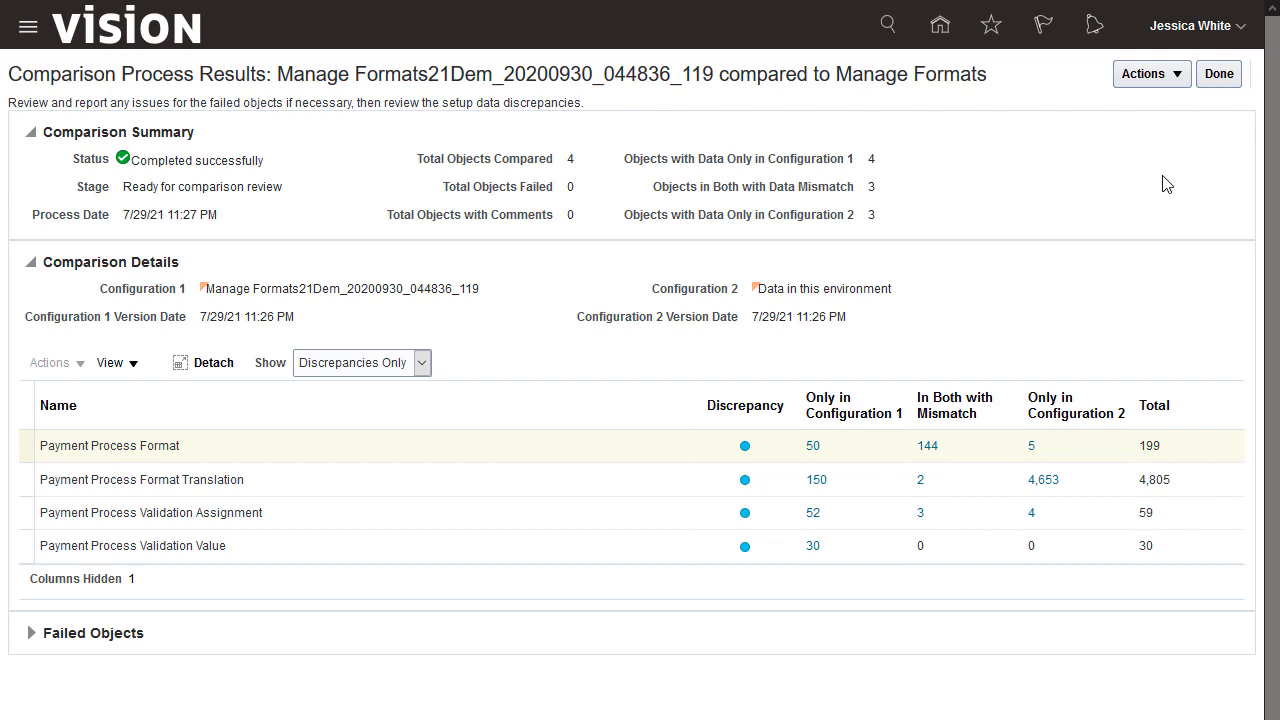
{"action": "left_click", "coordinate": [1219, 76]}
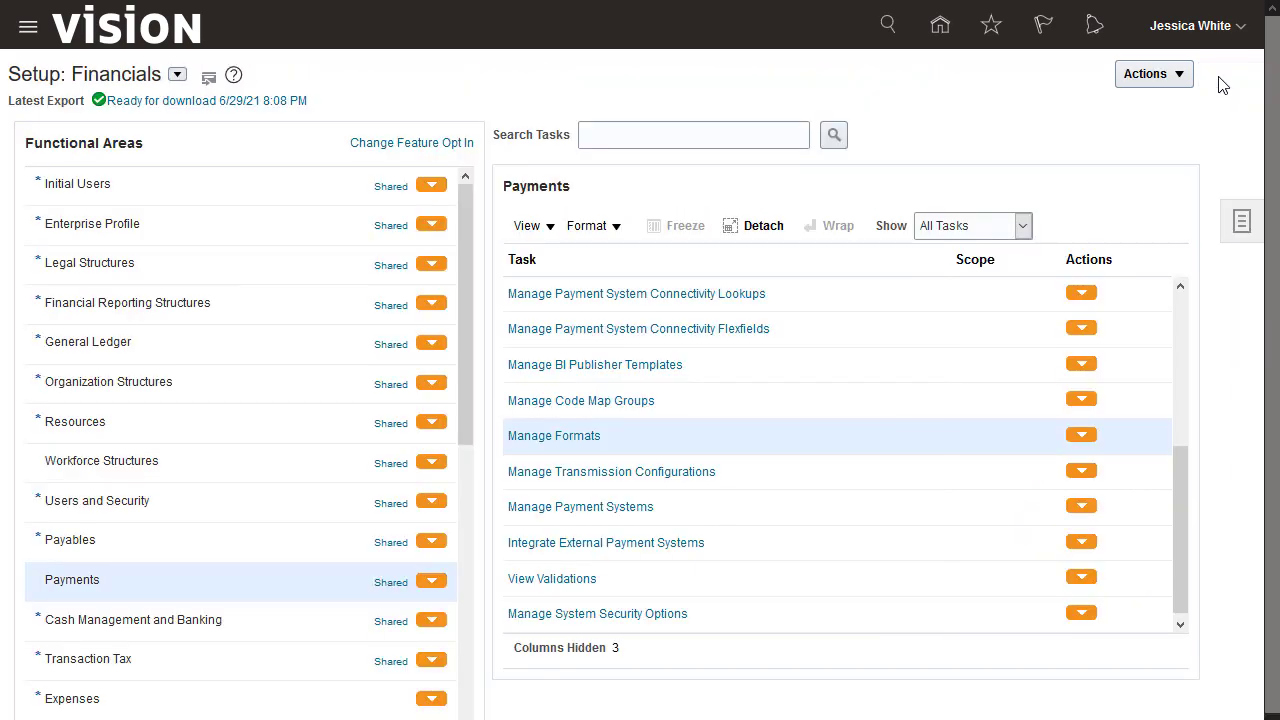